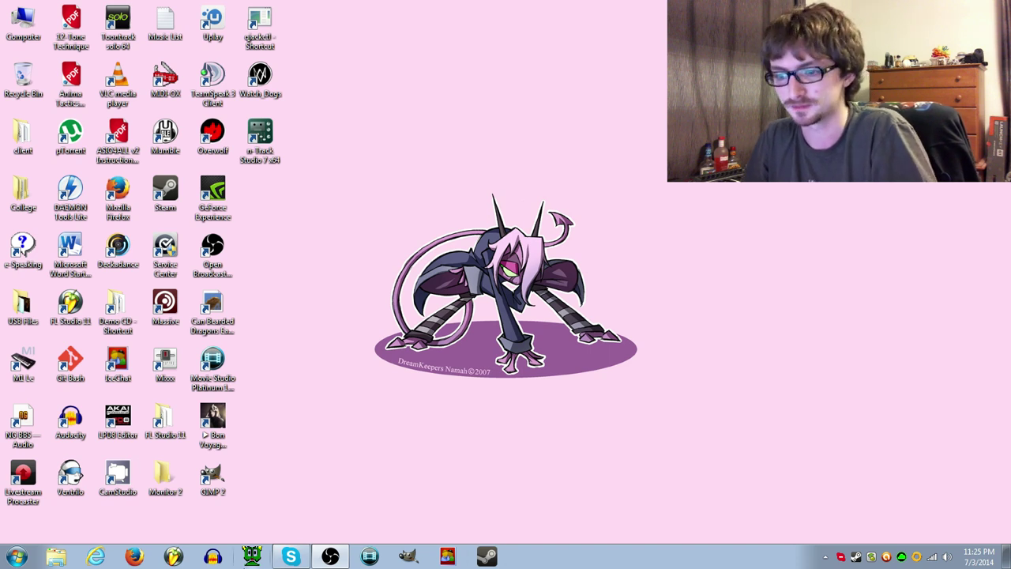
# Launch FL Studio and look through the File and Edit menus without choosing anything.
pyautogui.click(174, 557)
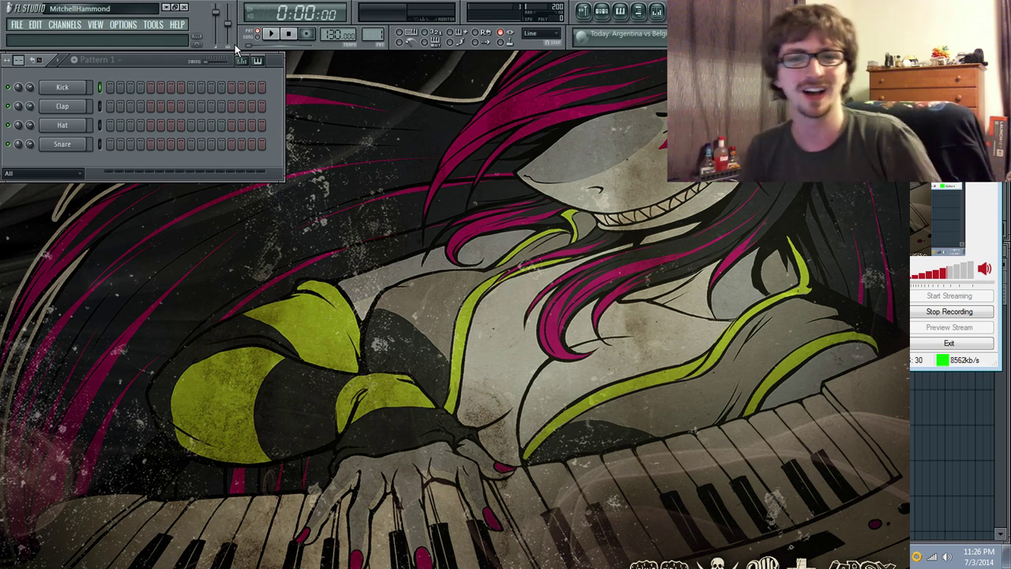
pyautogui.click(19, 30)
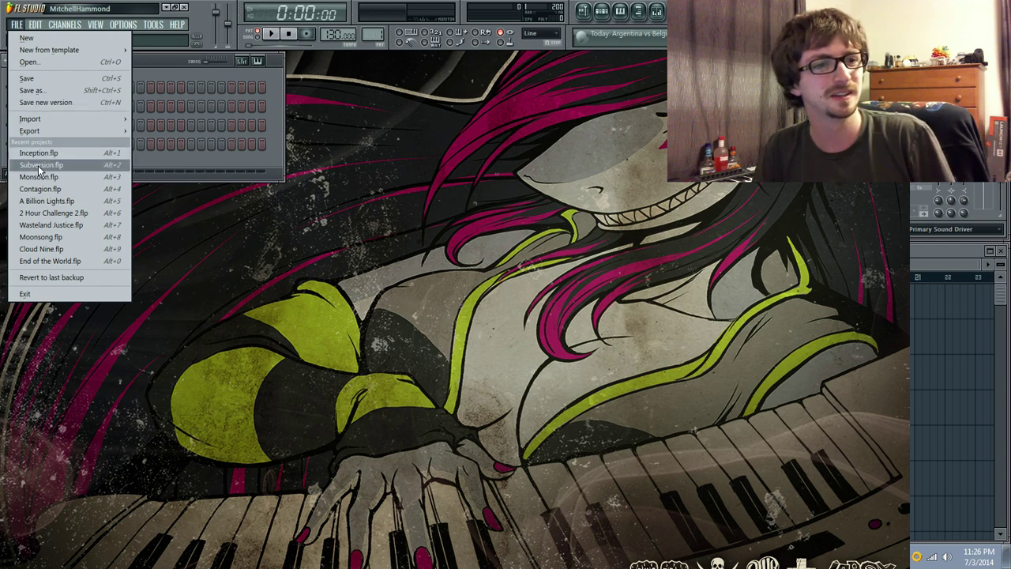
pyautogui.click(31, 90)
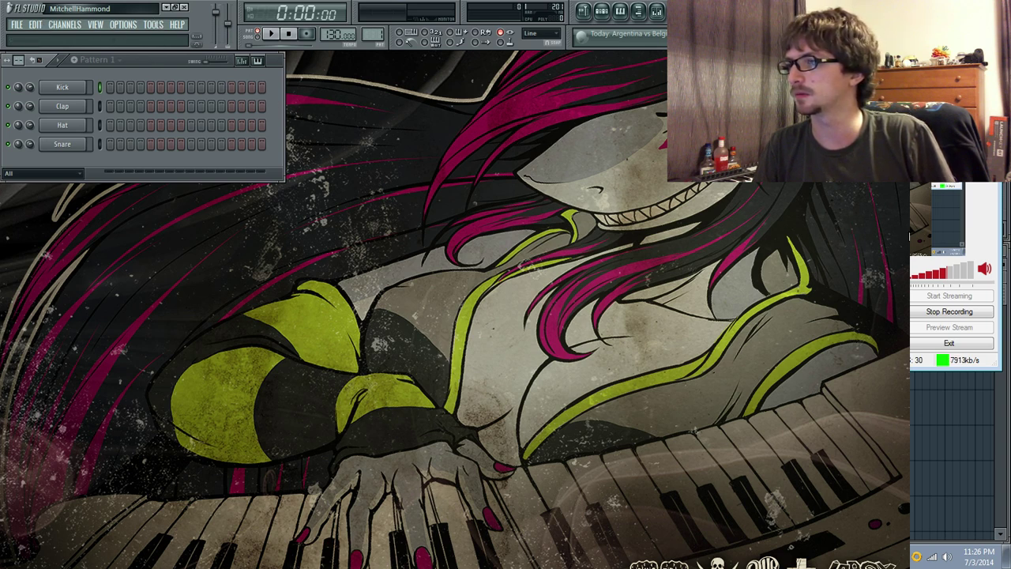
pyautogui.hotkey('alt', 'Tab')
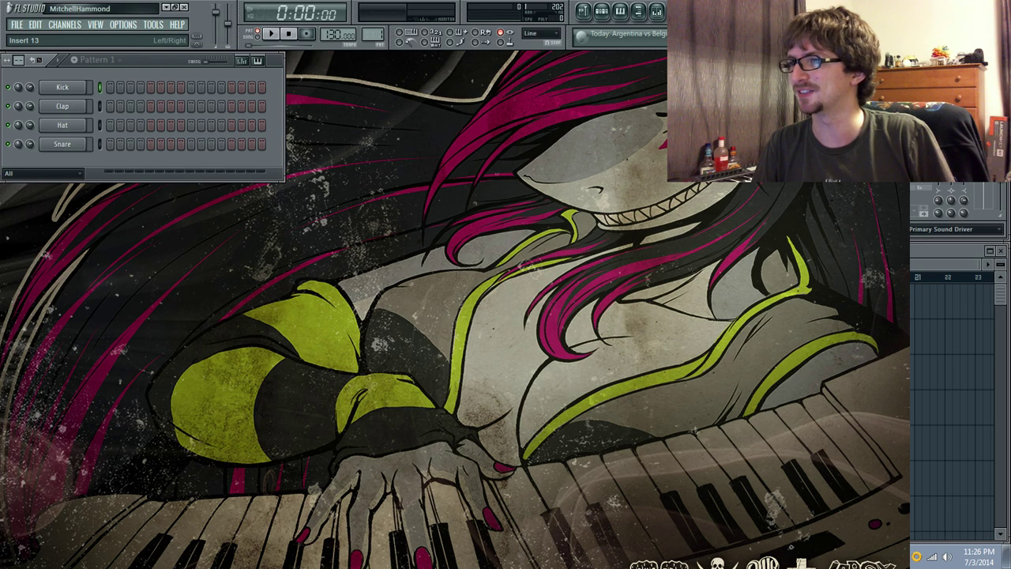
pyautogui.click(34, 24)
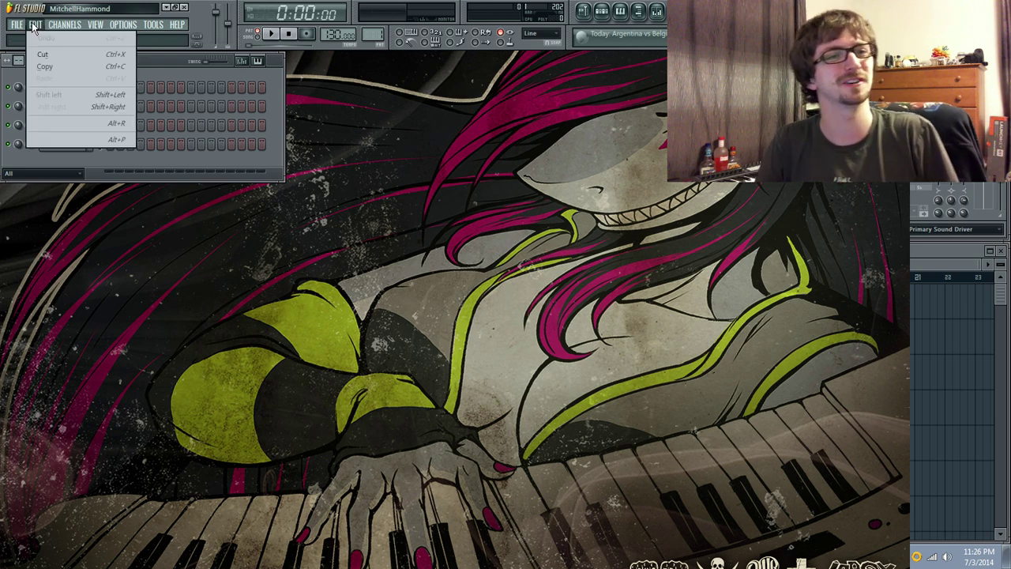
pyautogui.moveTo(15, 25)
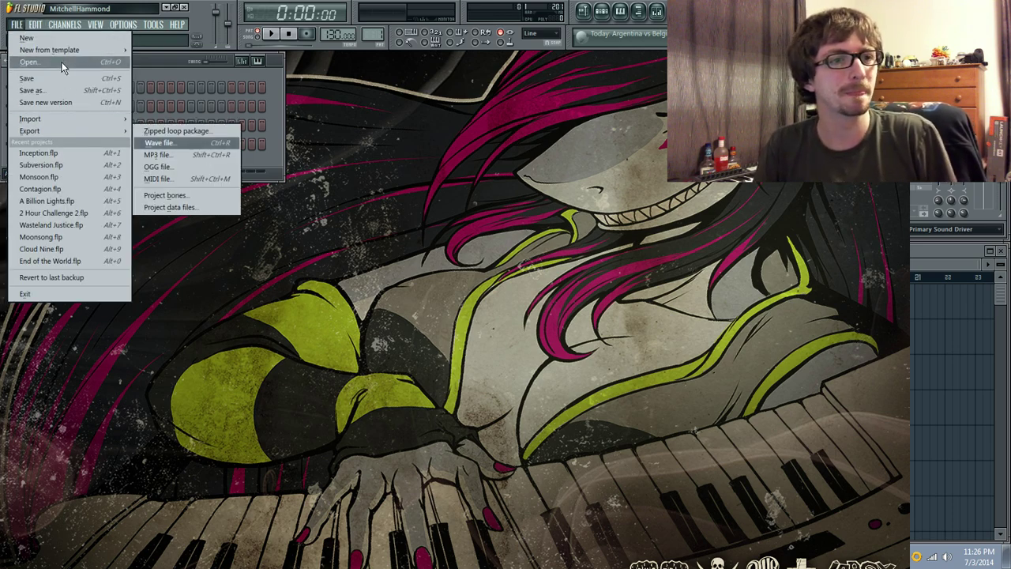
pyautogui.press('Escape')
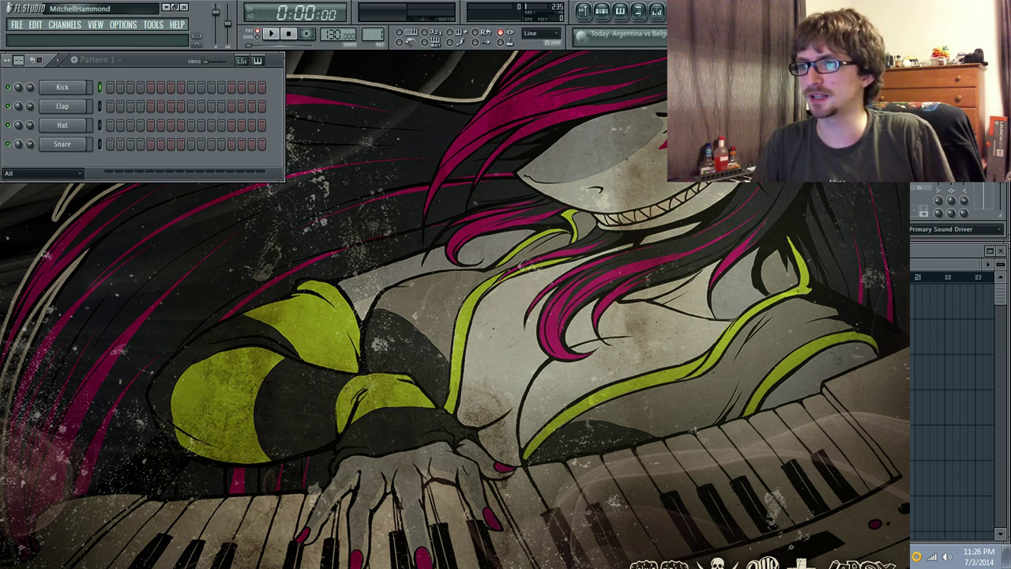
# Open the 'resynthesis grineer voices' project from the Open dialog.
pyautogui.hotkey('ctrl', 'o')
pyautogui.scroll(-7, 562, 271)
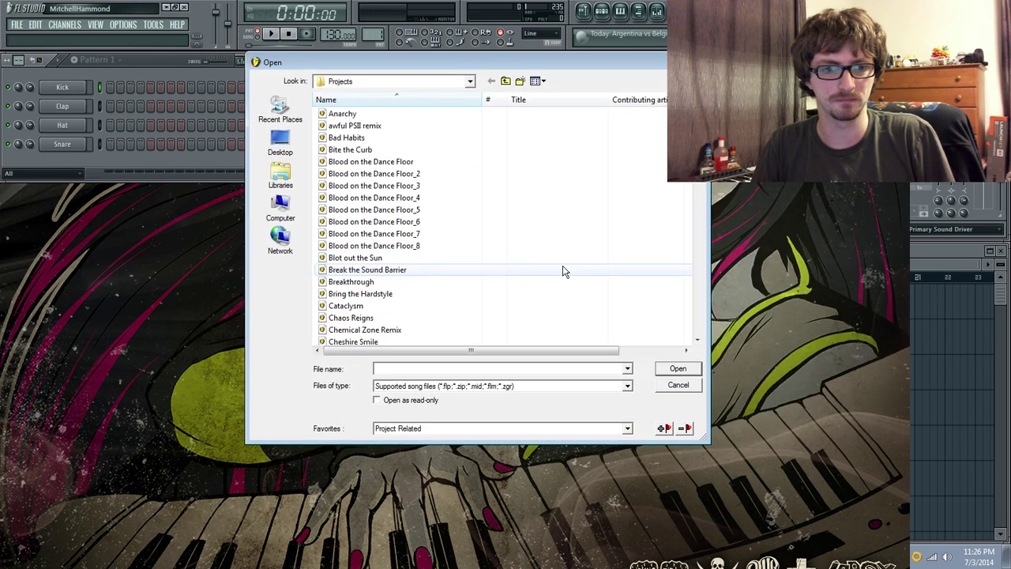
pyautogui.scroll(-20, 562, 271)
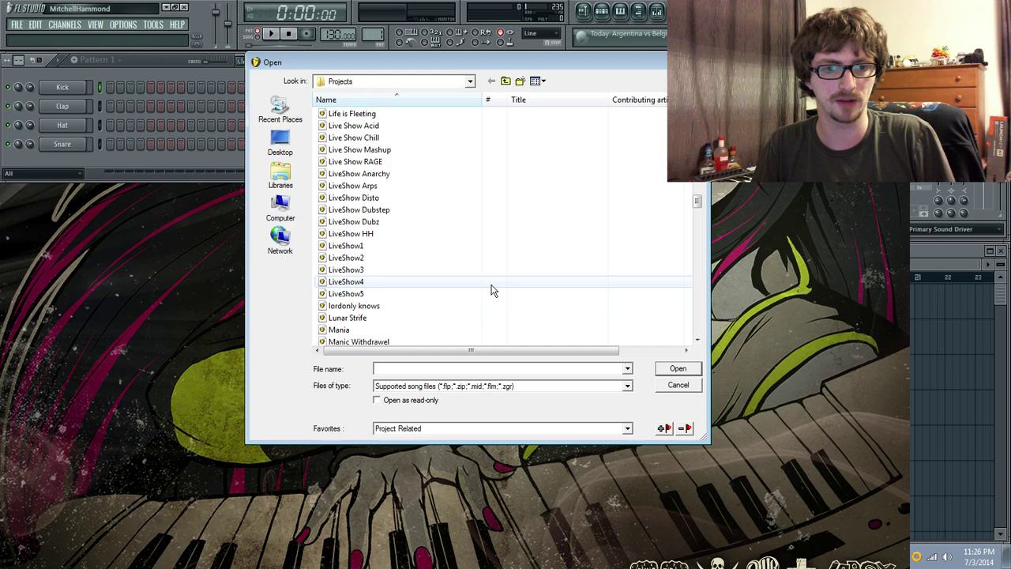
pyautogui.scroll(-20, 491, 291)
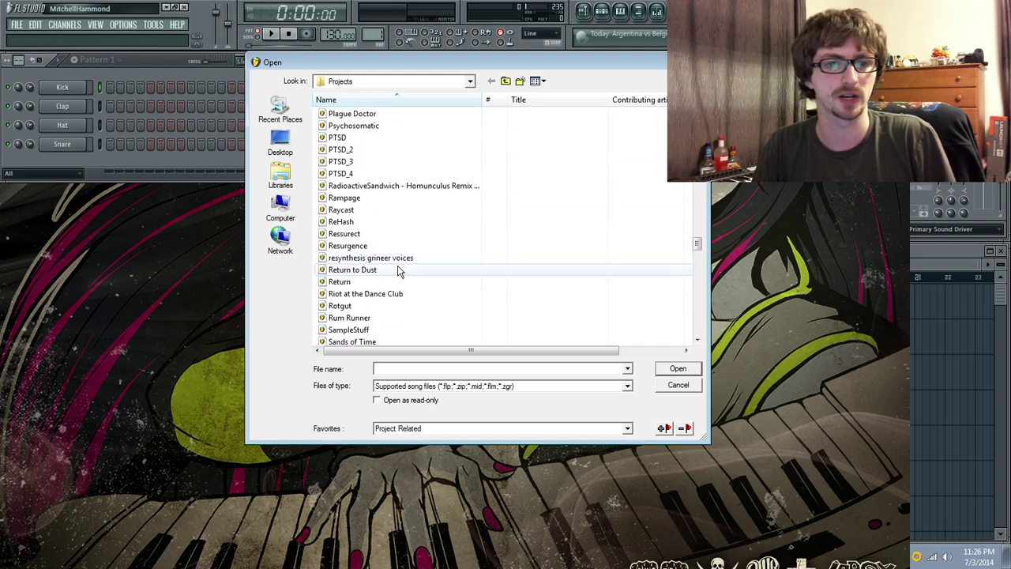
pyautogui.click(404, 259)
pyautogui.doubleClick(406, 261)
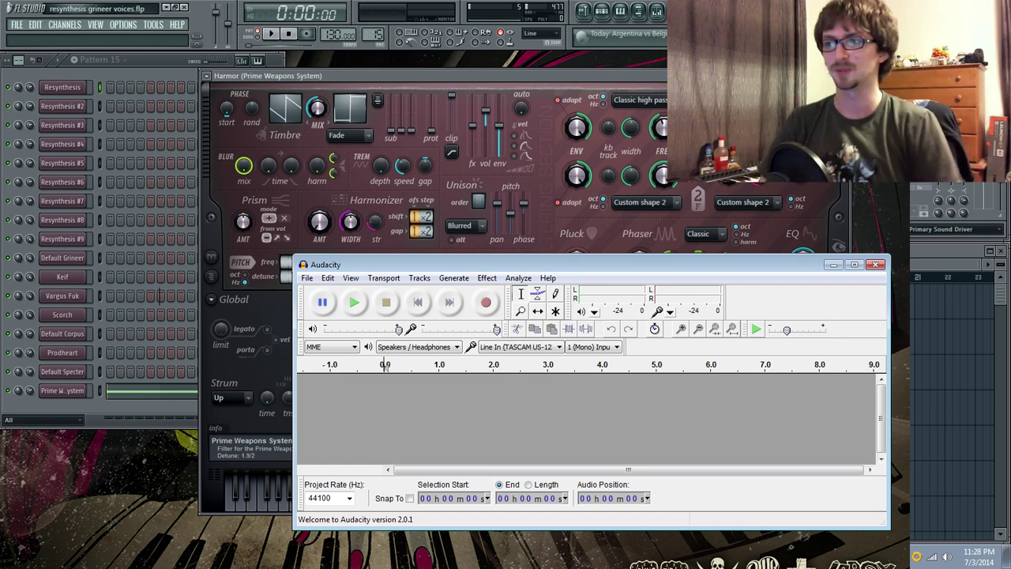
# Move the Audacity window up to uncover the plugin and check the input device list unchanged.
pyautogui.moveTo(639, 265); pyautogui.dragTo(622, 144)
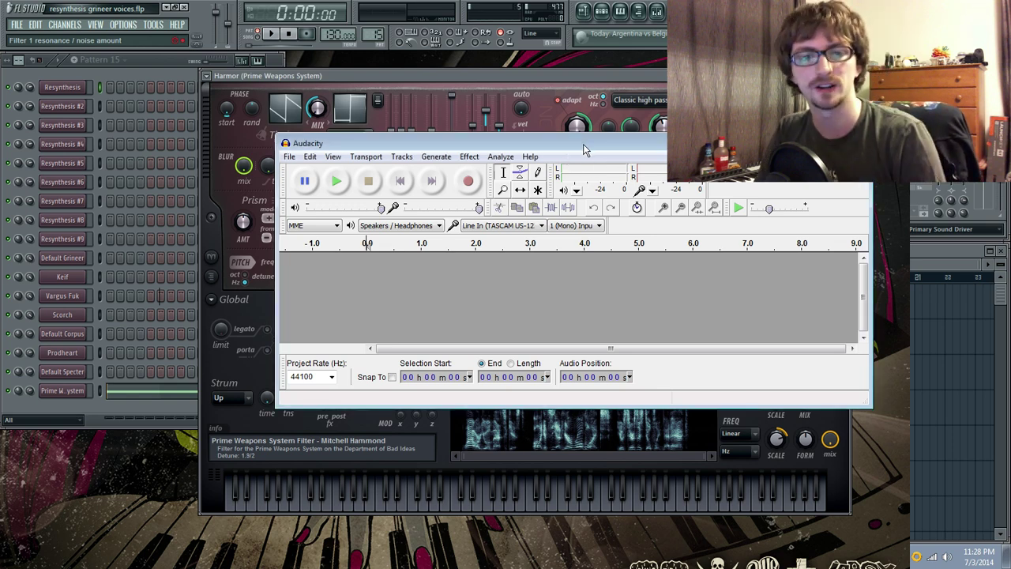
pyautogui.moveTo(584, 149); pyautogui.dragTo(560, 158)
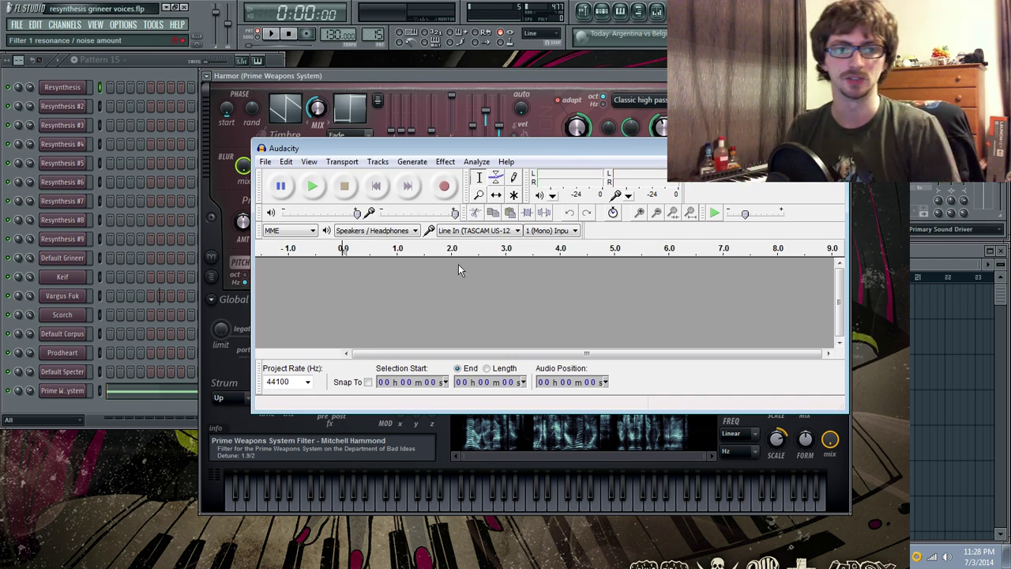
pyautogui.click(474, 230)
pyautogui.click(472, 255)
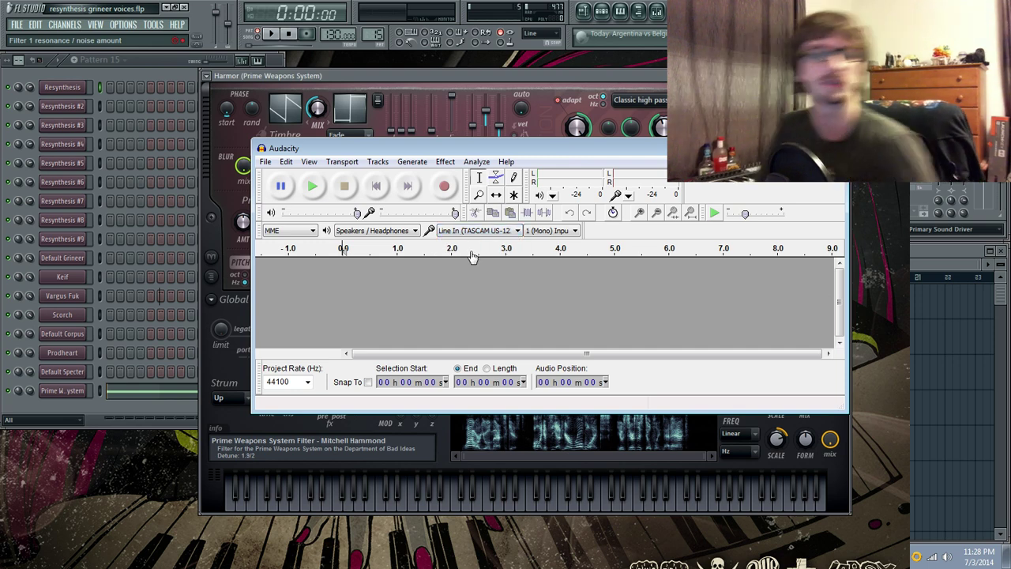
# Record a short test take of about 1.5 seconds, then stop and play it back.
pyautogui.click(444, 185)
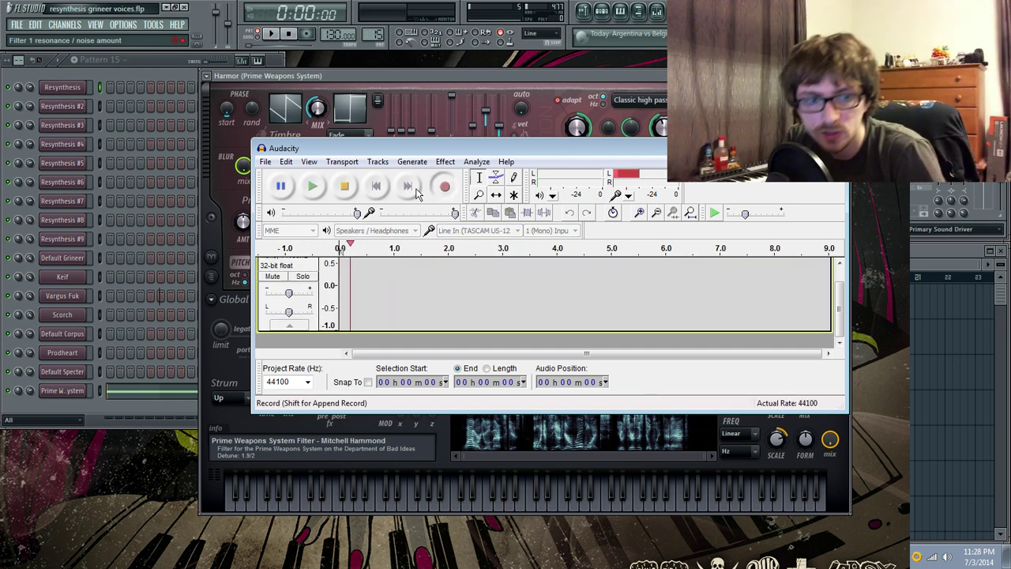
pyautogui.click(344, 186)
pyautogui.click(312, 186)
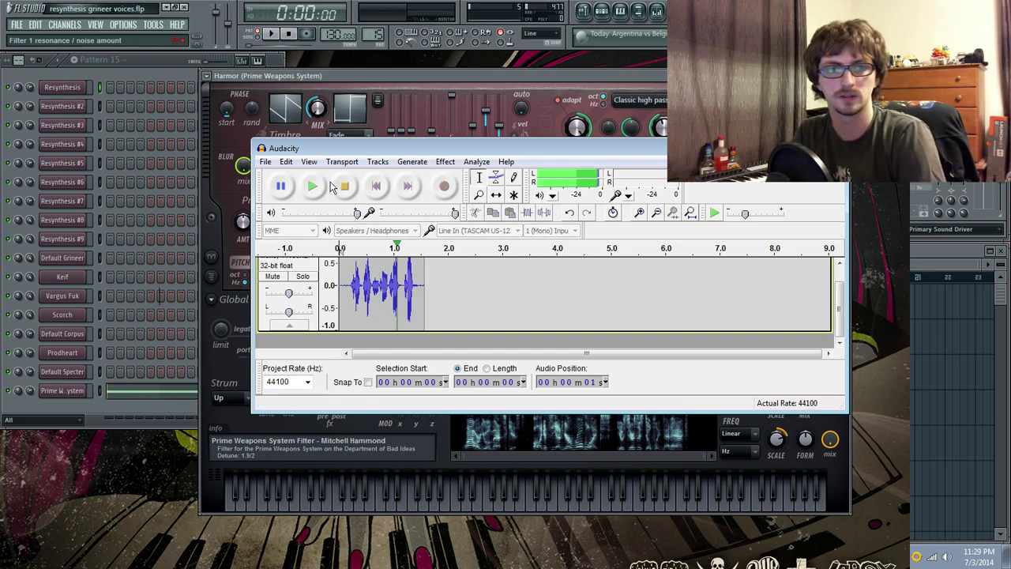
pyautogui.scroll(1, 839, 268)
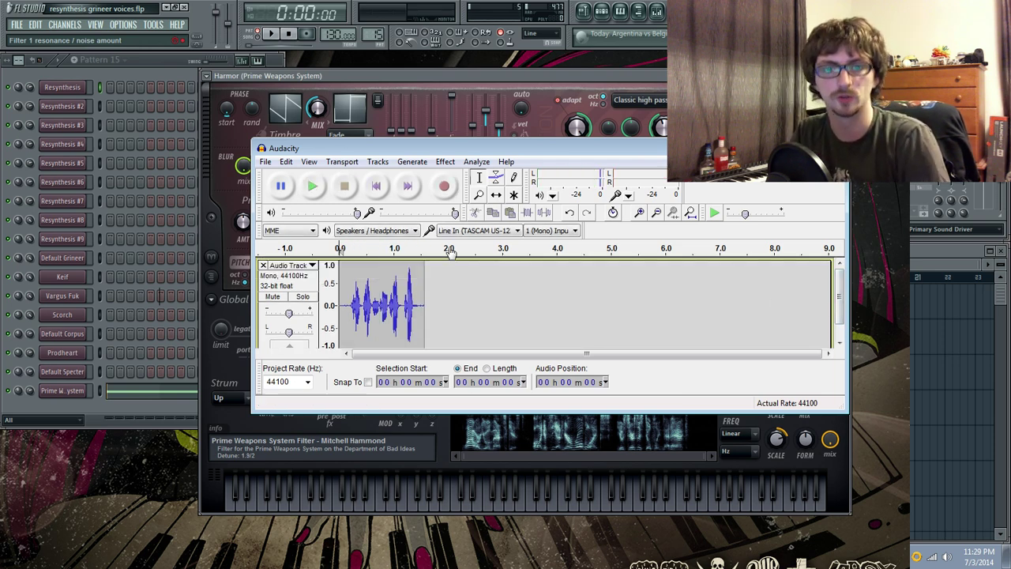
# Delete the test track and start recording the full voice line.
pyautogui.click(264, 267)
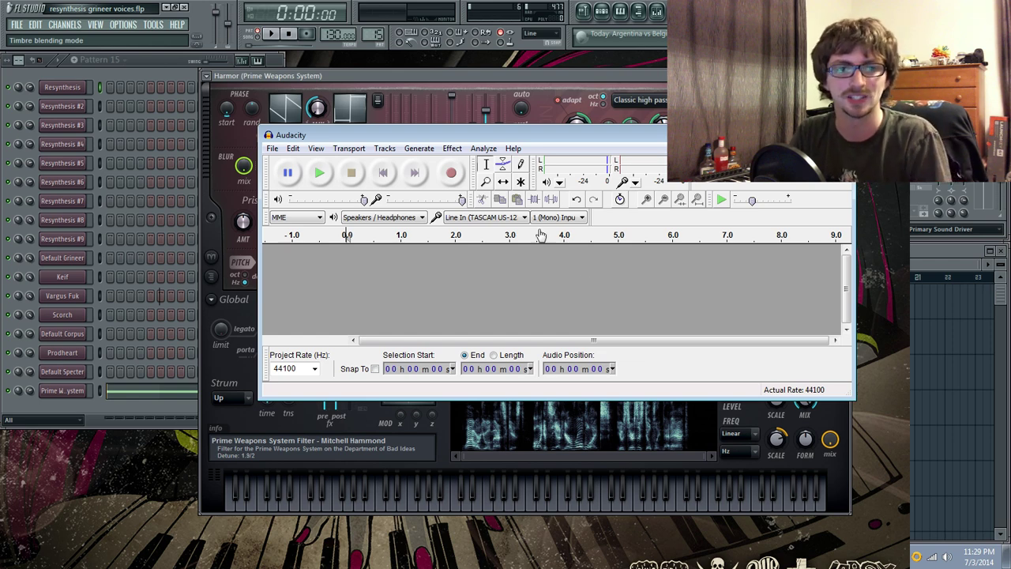
pyautogui.click(453, 174)
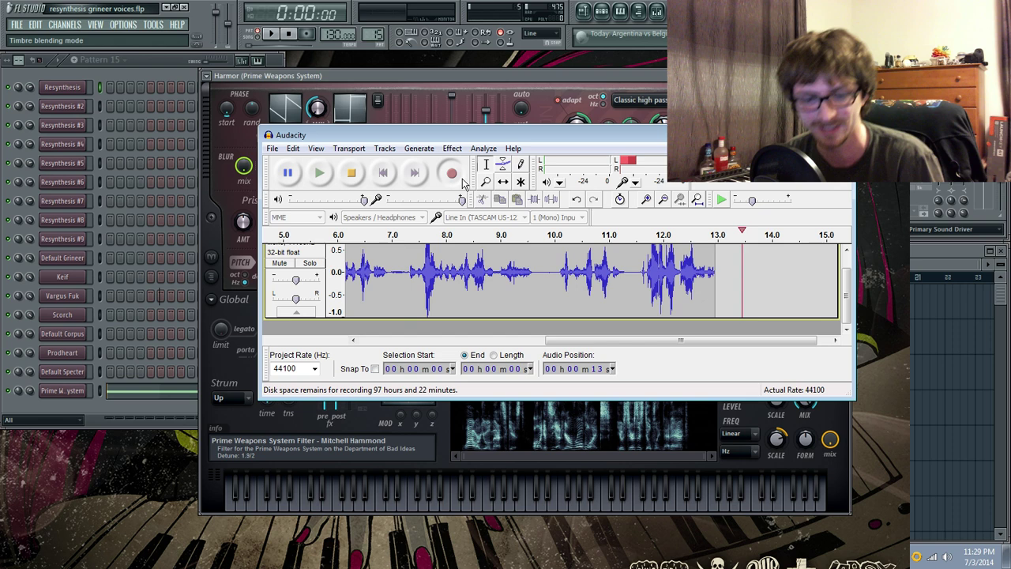
# Stop the ~14-second take, play it back, and select the silent tail from about 13 to 14 s.
pyautogui.press('space')
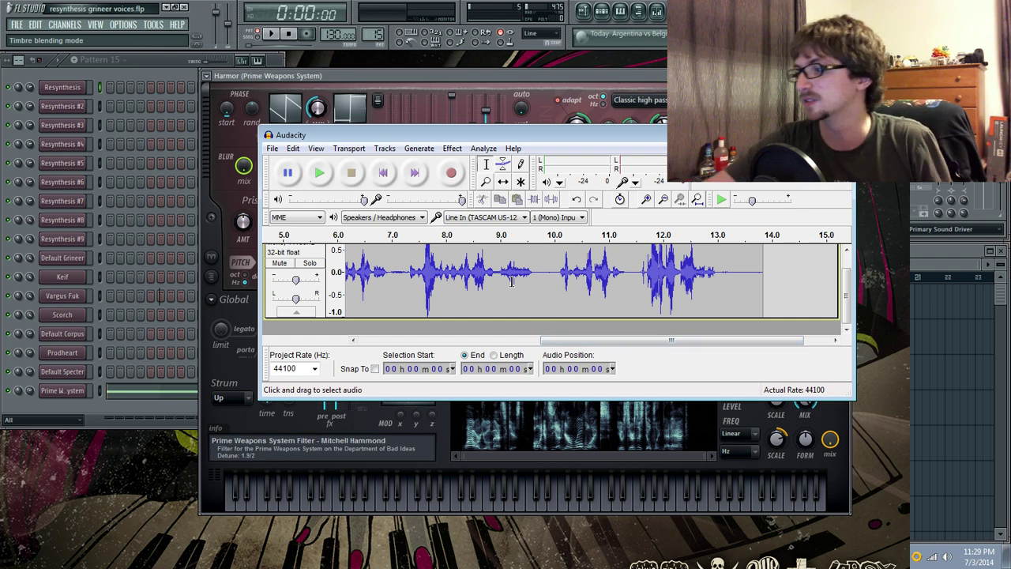
pyautogui.click(322, 175)
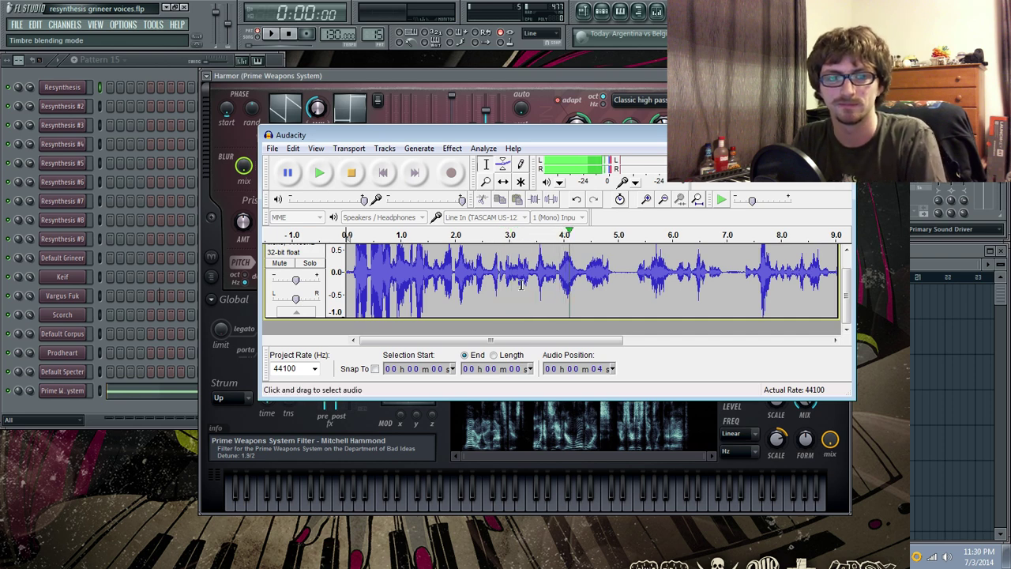
pyautogui.scroll(1, 851, 289)
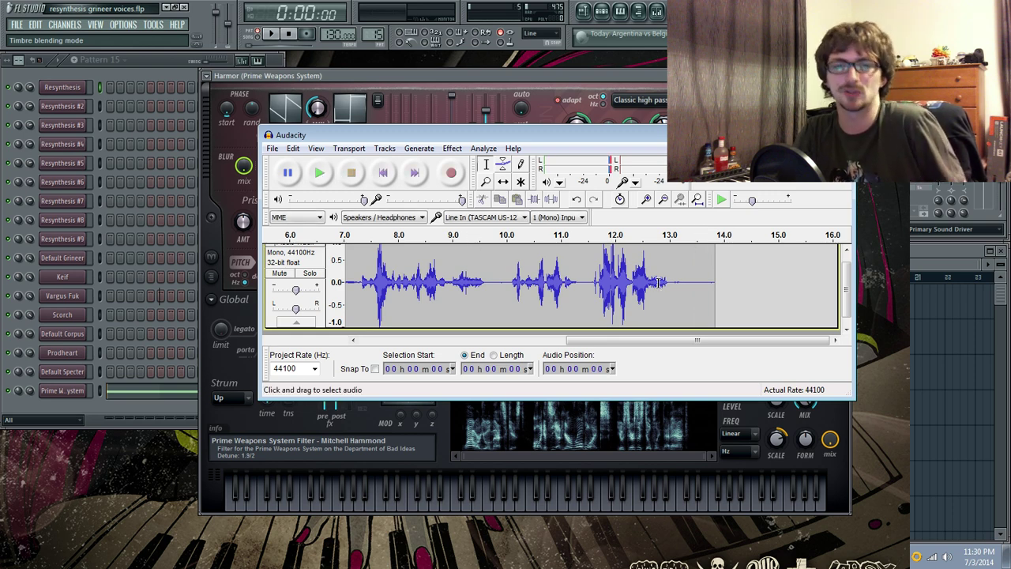
pyautogui.moveTo(677, 289); pyautogui.dragTo(714, 289)
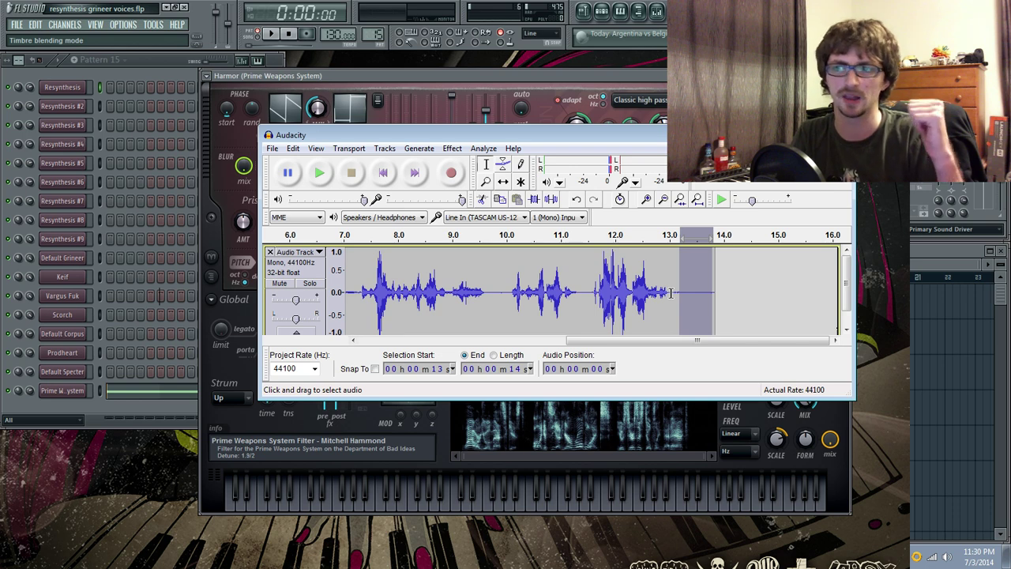
# Capture a noise profile from the silent tail using Noise Removal's Get Noise Profile.
pyautogui.click(452, 148)
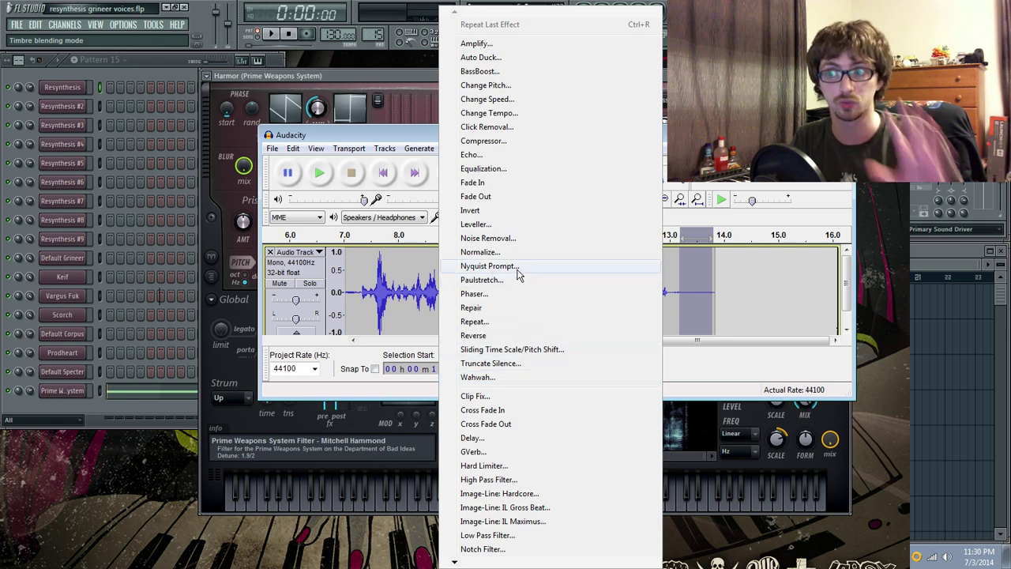
pyautogui.click(515, 238)
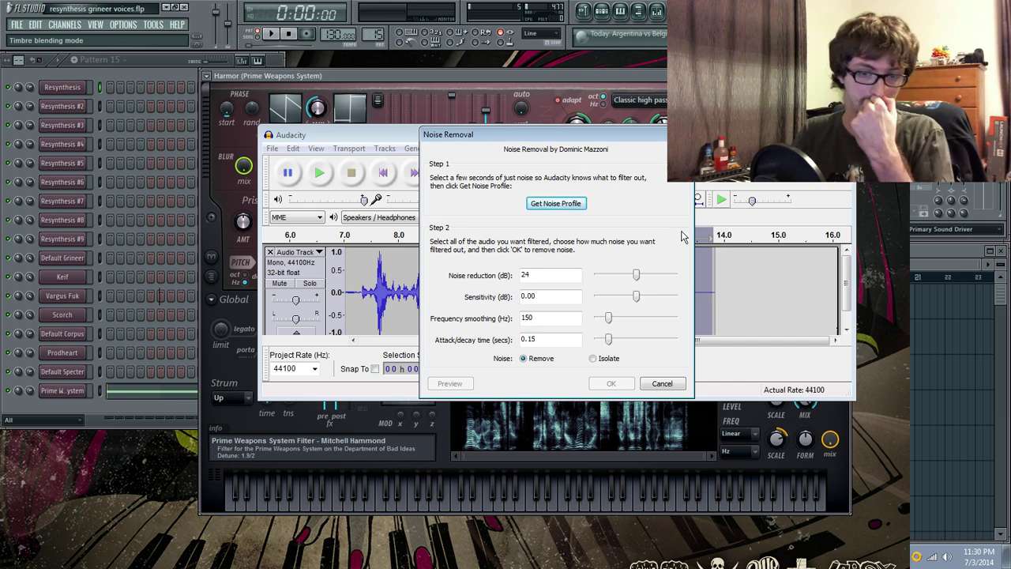
pyautogui.click(555, 203)
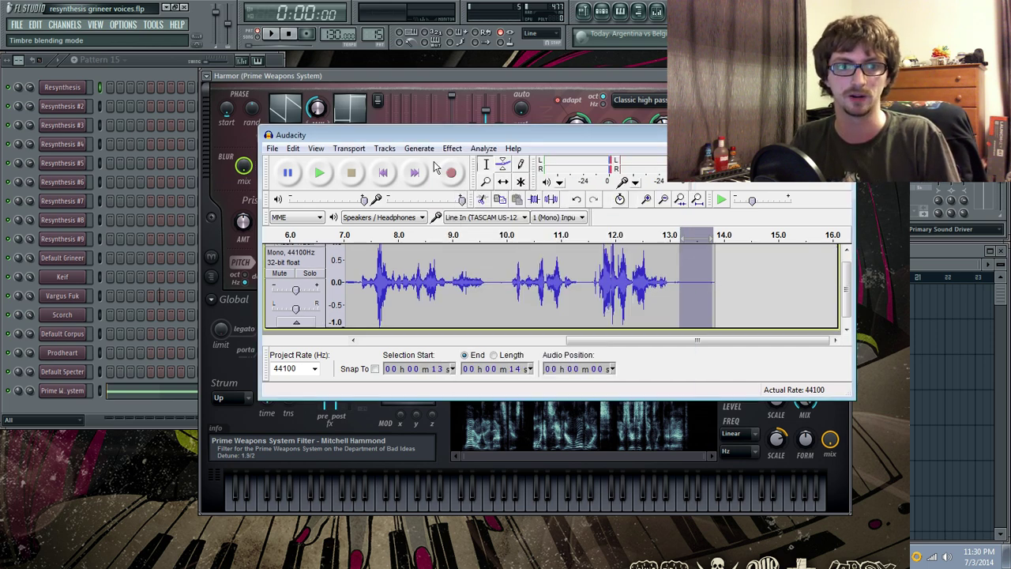
# Apply Noise Removal to the voice take and select the stretch after about 13.5 s.
pyautogui.click(451, 149)
pyautogui.click(451, 149)
pyautogui.scroll(1, 673, 256)
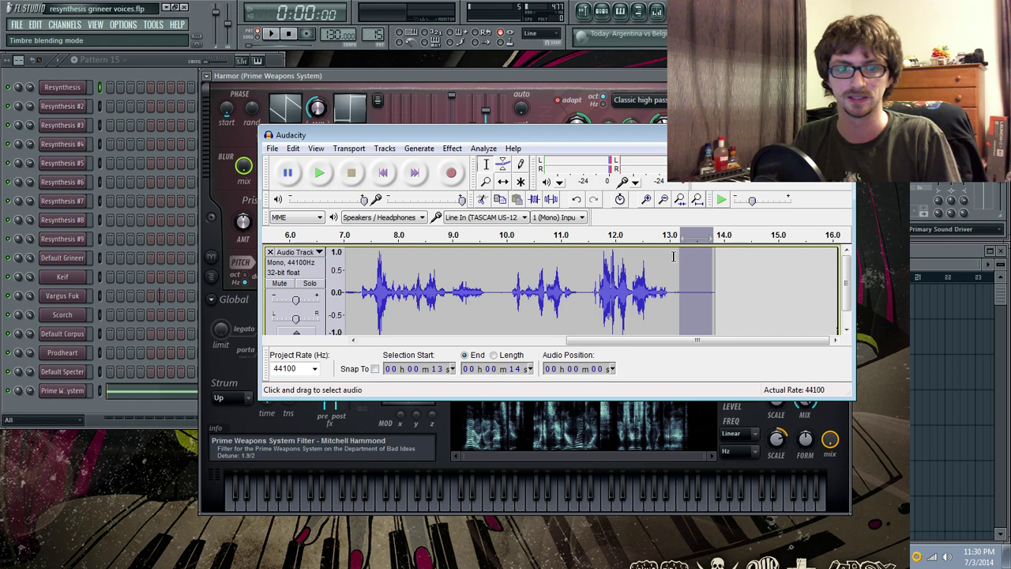
pyautogui.scroll(-1, 653, 265)
pyautogui.click(452, 149)
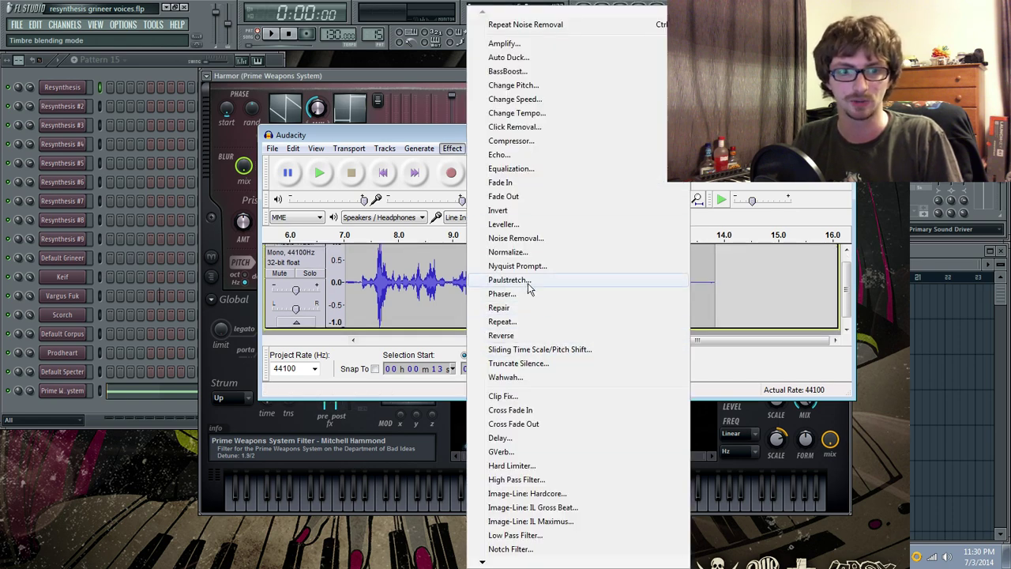
pyautogui.click(514, 238)
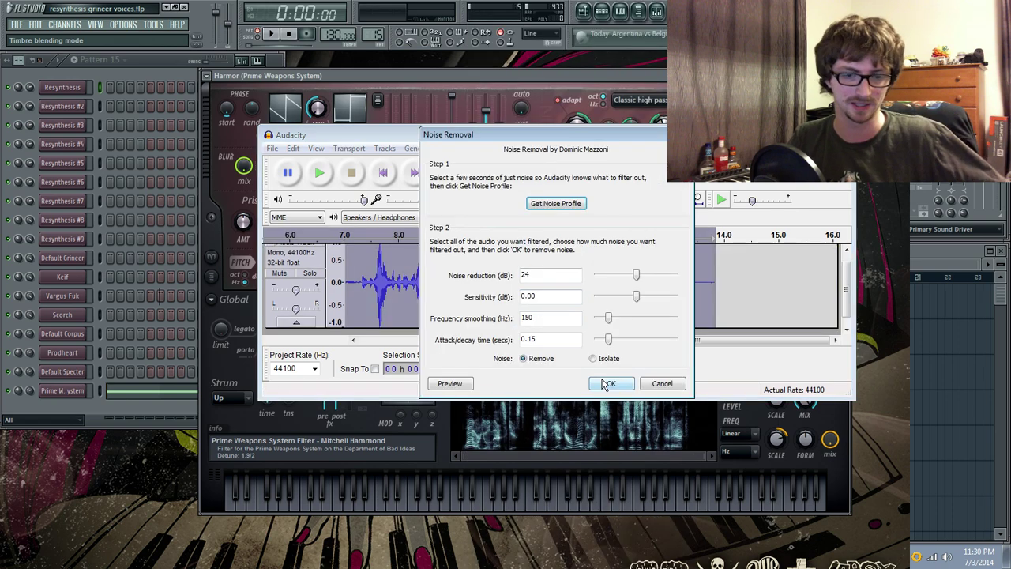
pyautogui.click(605, 383)
pyautogui.moveTo(698, 288); pyautogui.dragTo(757, 290)
pyautogui.scroll(1, 767, 290)
# Delete the trailing stretch and export the take as MP3 'Scorch For Channel' into Sounds > Grineer Voices > Tests.
pyautogui.press('Delete')
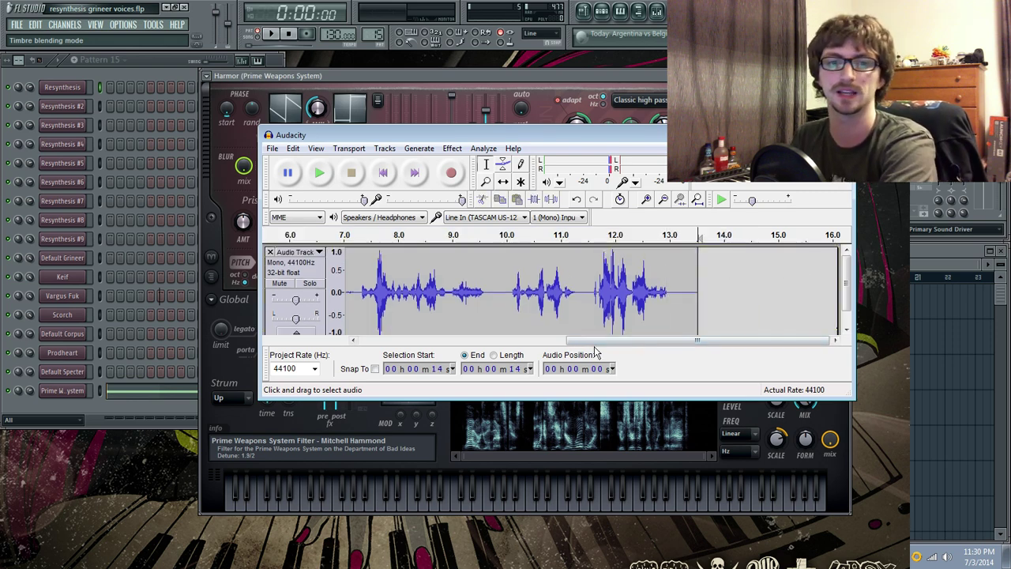
pyautogui.moveTo(570, 341); pyautogui.dragTo(359, 340)
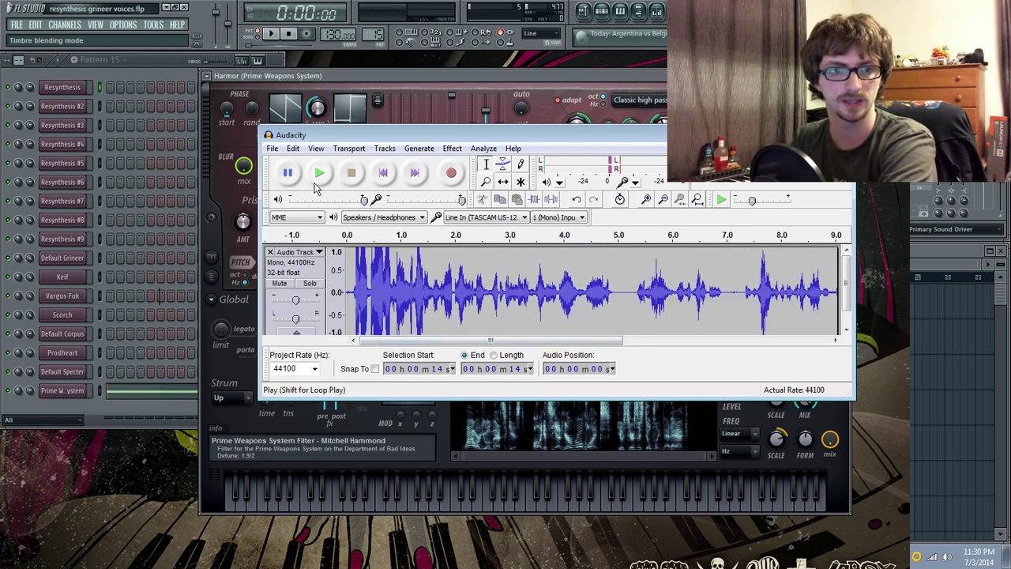
pyautogui.click(273, 149)
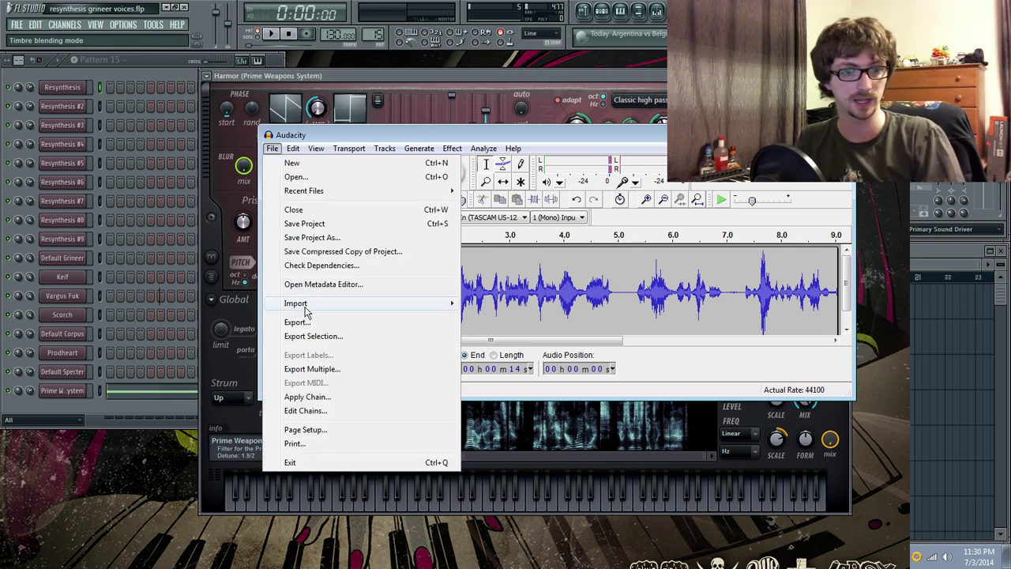
pyautogui.click(308, 325)
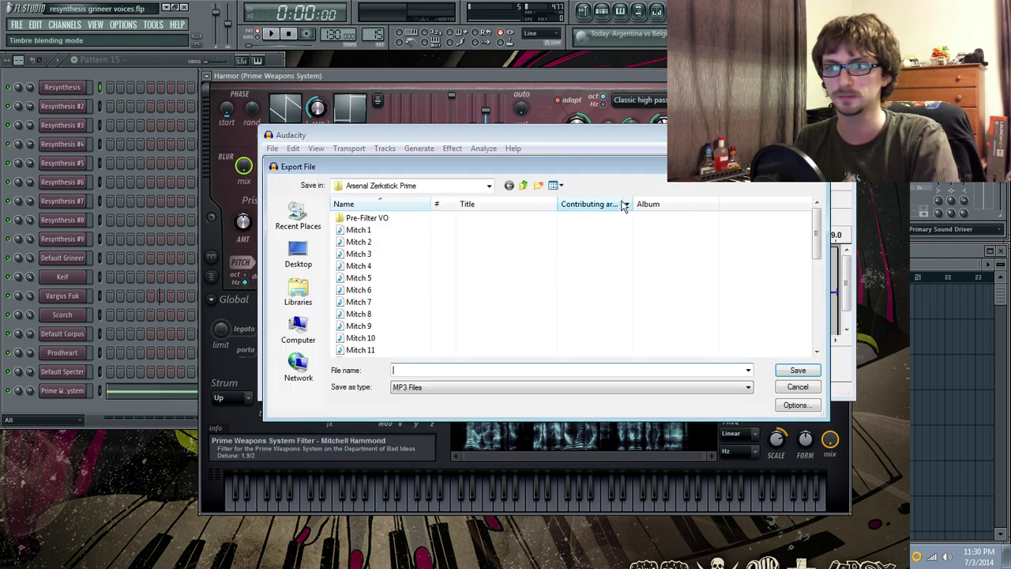
pyautogui.click(523, 186)
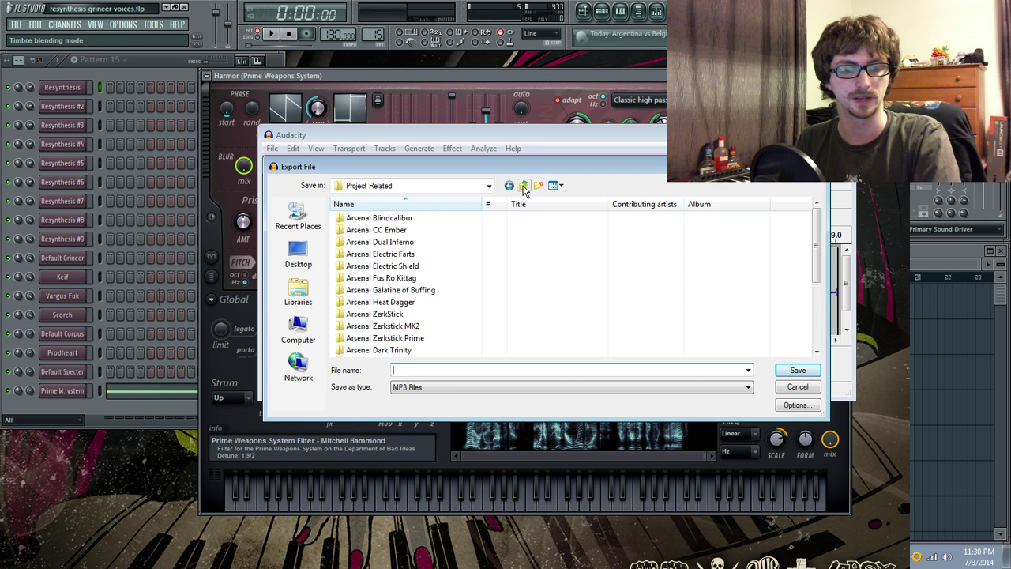
pyautogui.click(523, 187)
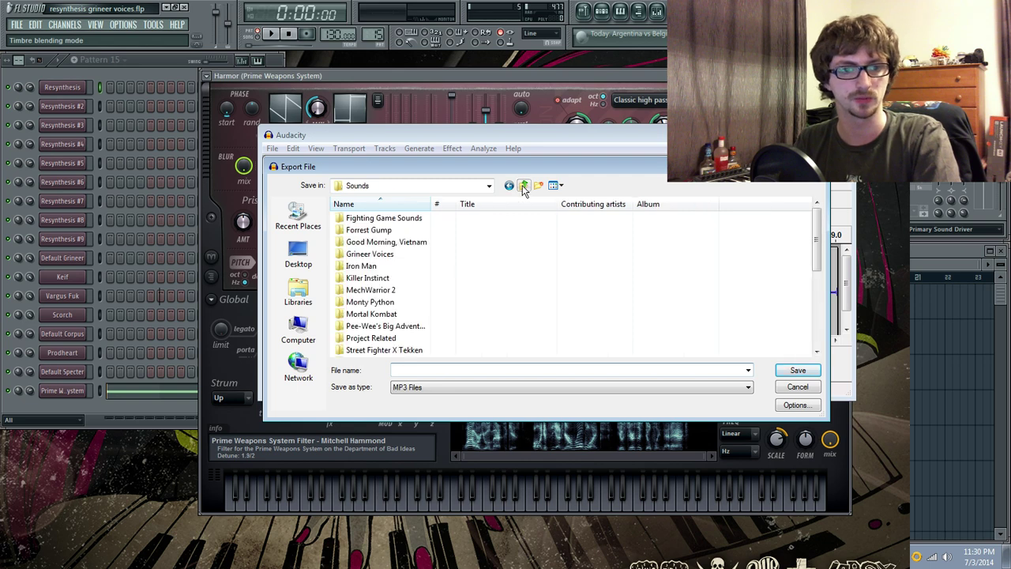
pyautogui.doubleClick(385, 254)
pyautogui.doubleClick(360, 218)
pyautogui.click(414, 368)
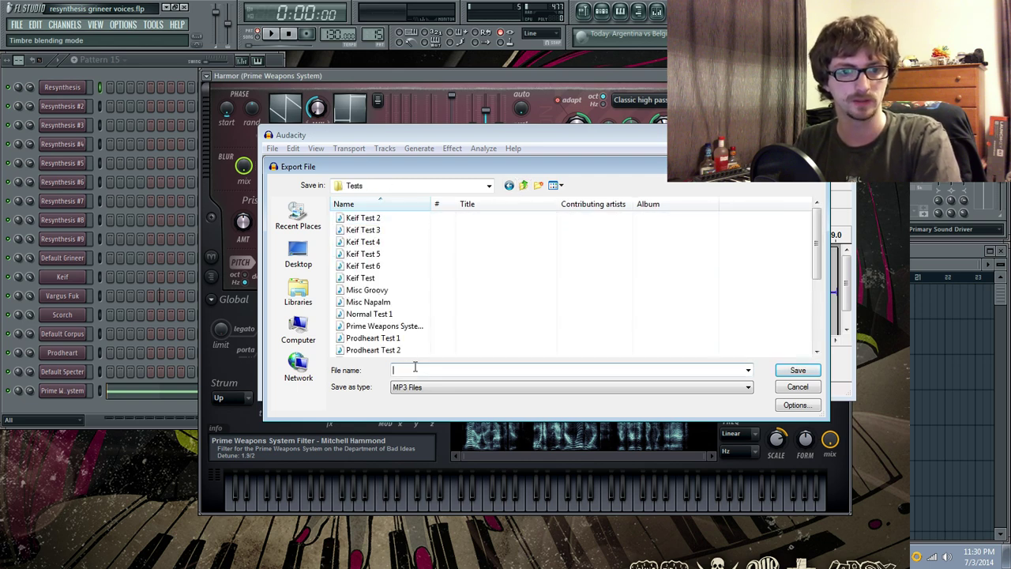
pyautogui.write('Scorch For Channel')
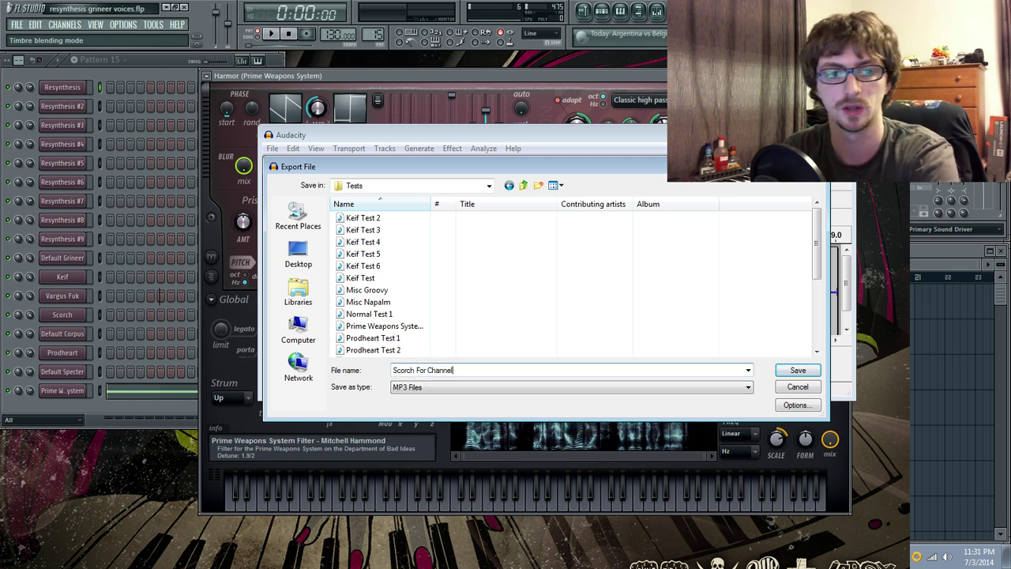
pyautogui.press('Return')
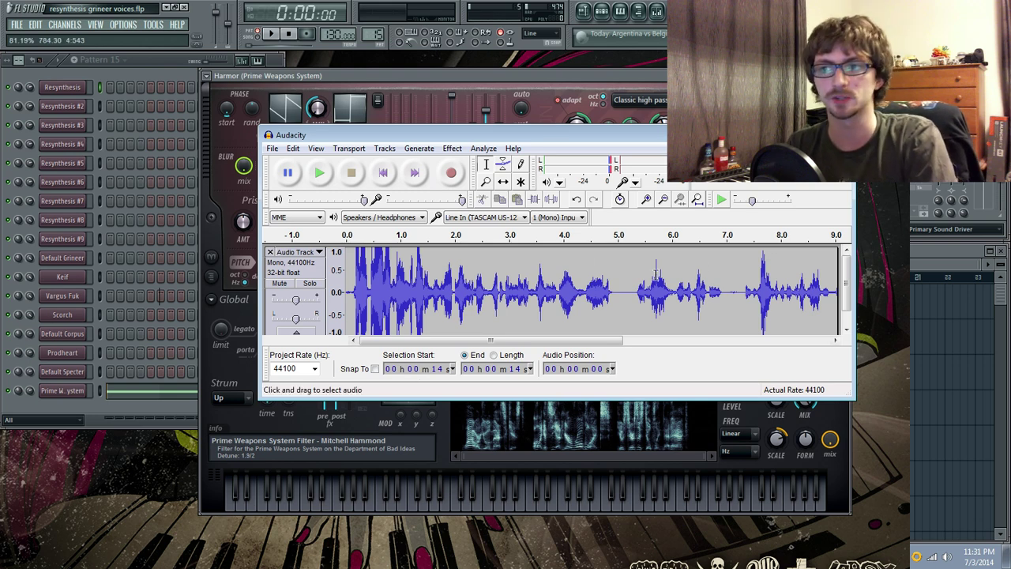
# Close Audacity without saving the project, then close the Harmor plugin window.
pyautogui.hotkey('ctrl', 'w')
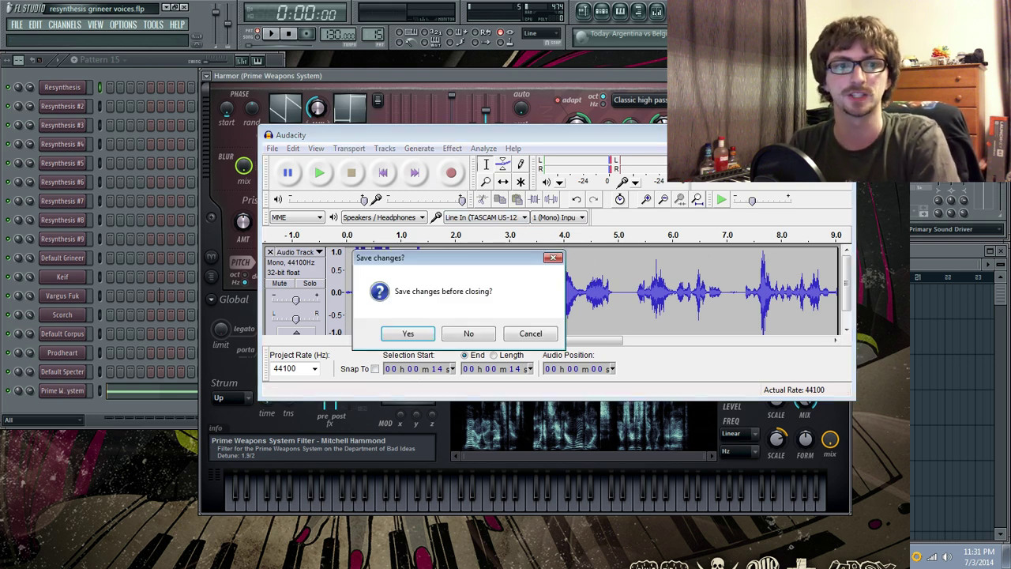
pyautogui.click(464, 329)
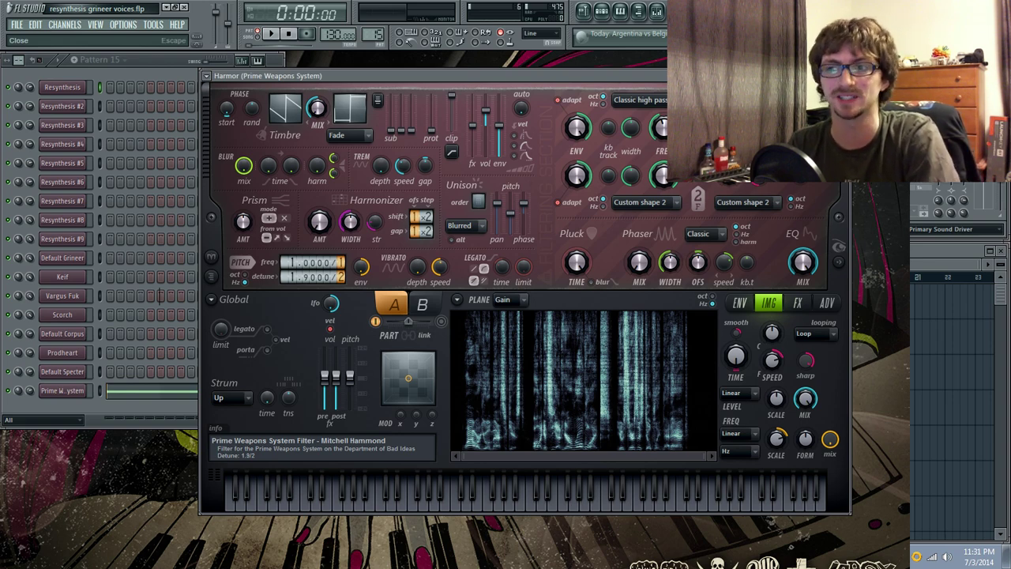
pyautogui.click(842, 75)
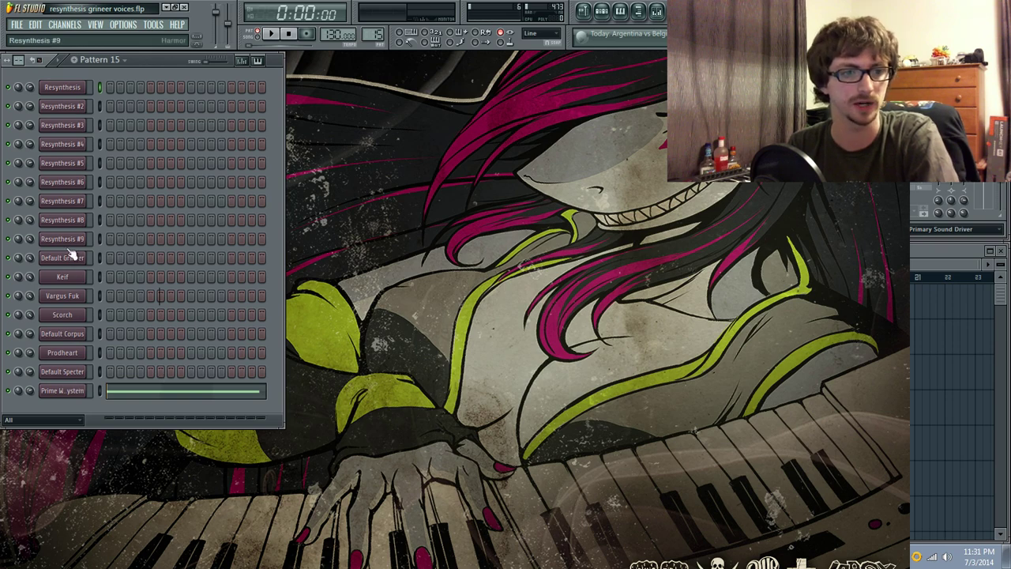
# Switch to Pattern 11 and open the Scorch channel's piano roll with its D#5 and C5 notes.
pyautogui.scroll(-3, 376, 40)
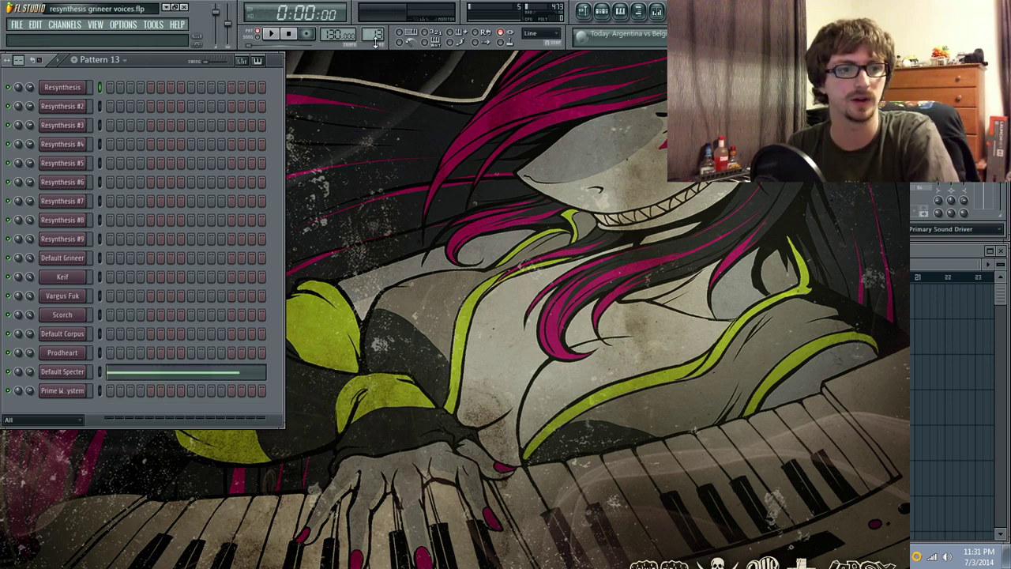
pyautogui.scroll(-1, 376, 40)
pyautogui.click(191, 316)
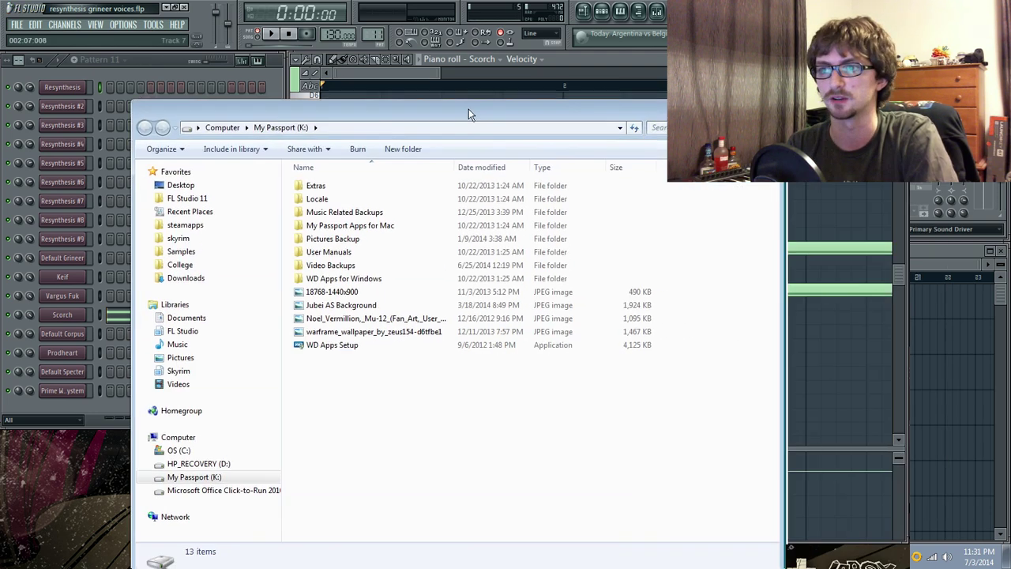
# In Explorer, browse through Sounds > Grineer Voices > Tests and select the 'Scorch For Channel' recording.
pyautogui.moveTo(468, 107); pyautogui.dragTo(340, 53)
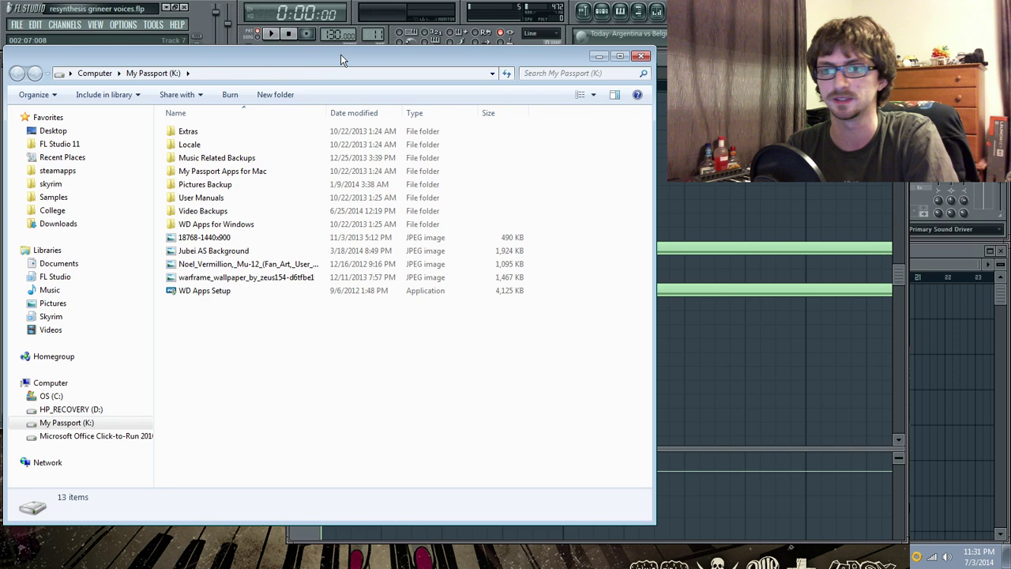
pyautogui.doubleClick(219, 212)
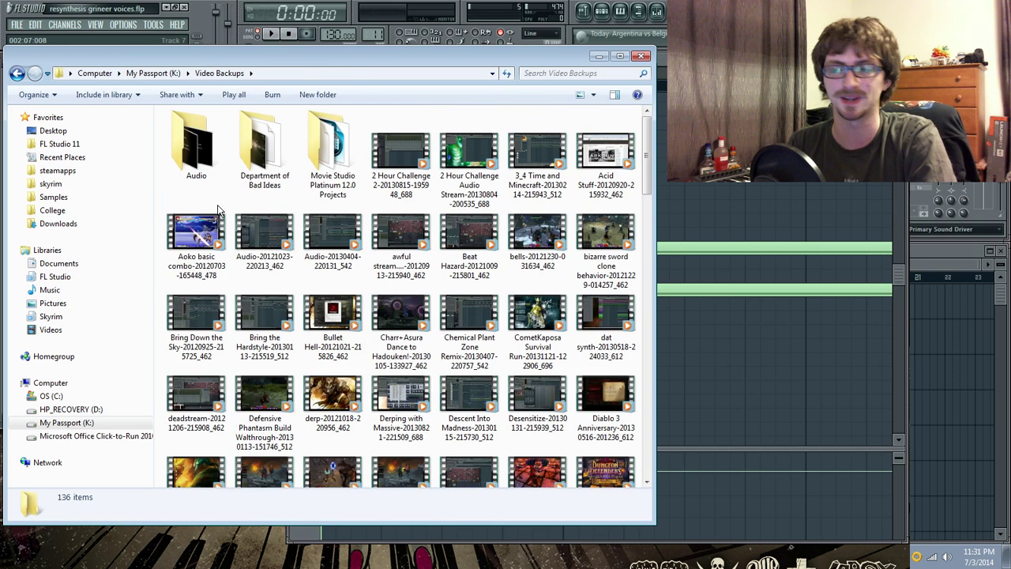
pyautogui.doubleClick(256, 148)
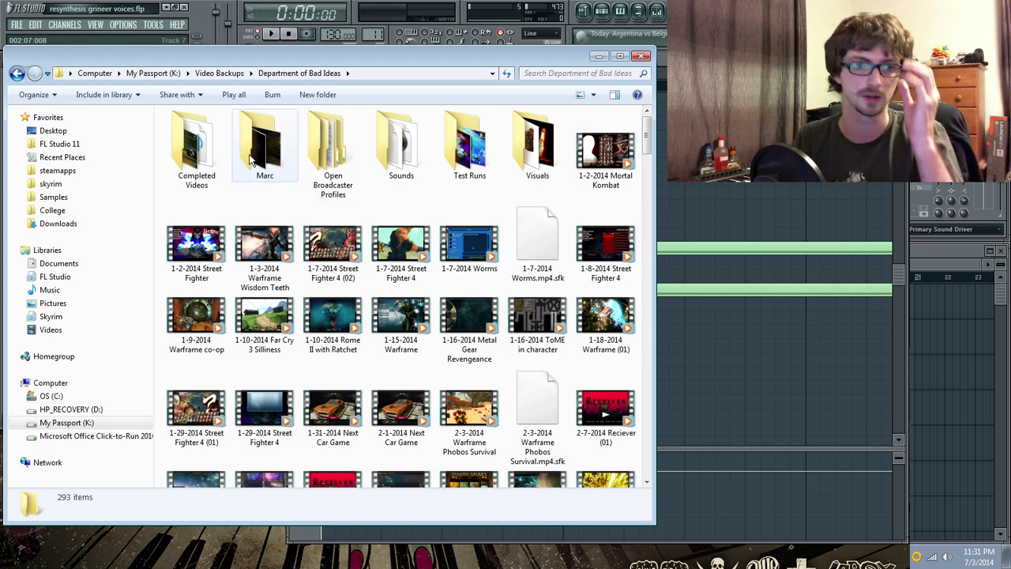
pyautogui.doubleClick(417, 152)
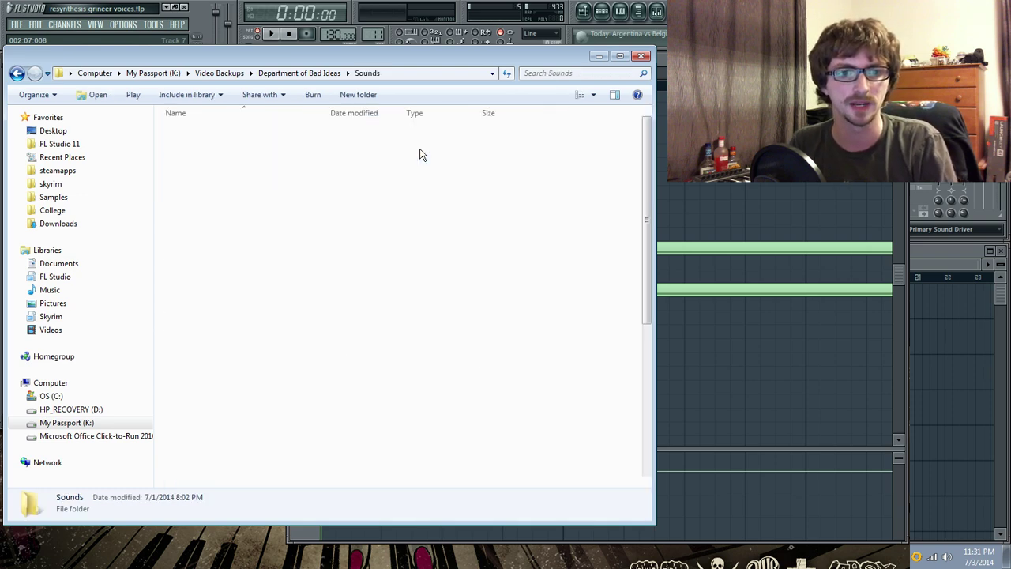
pyautogui.scroll(-9, 327, 316)
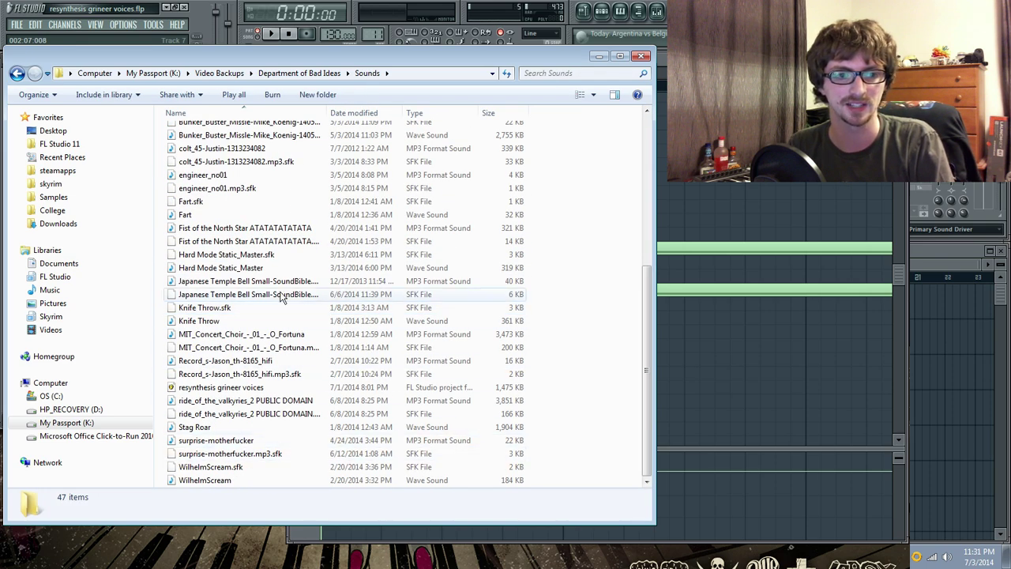
pyautogui.scroll(3, 312, 434)
pyautogui.scroll(-2, 277, 458)
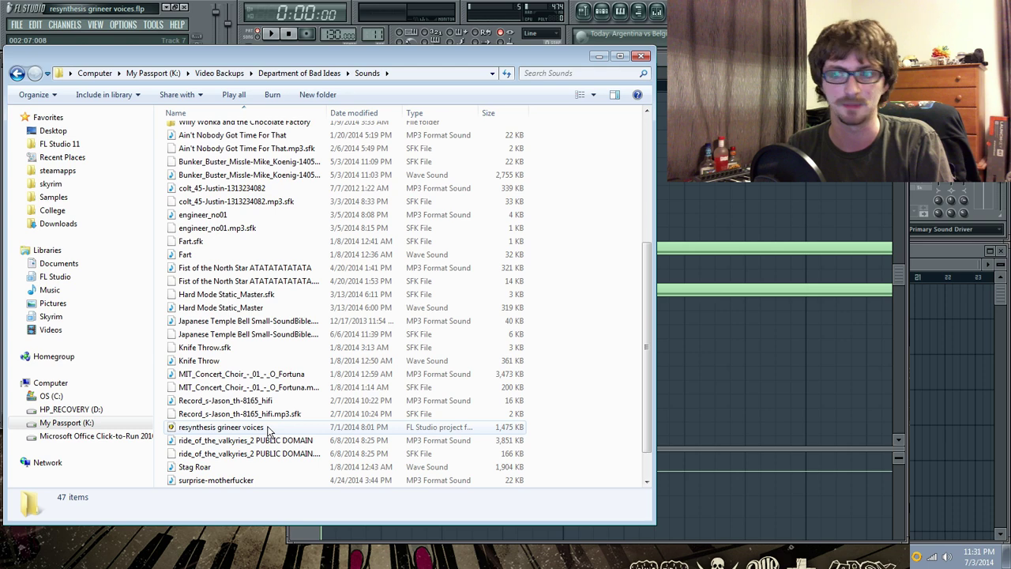
pyautogui.scroll(6, 207, 270)
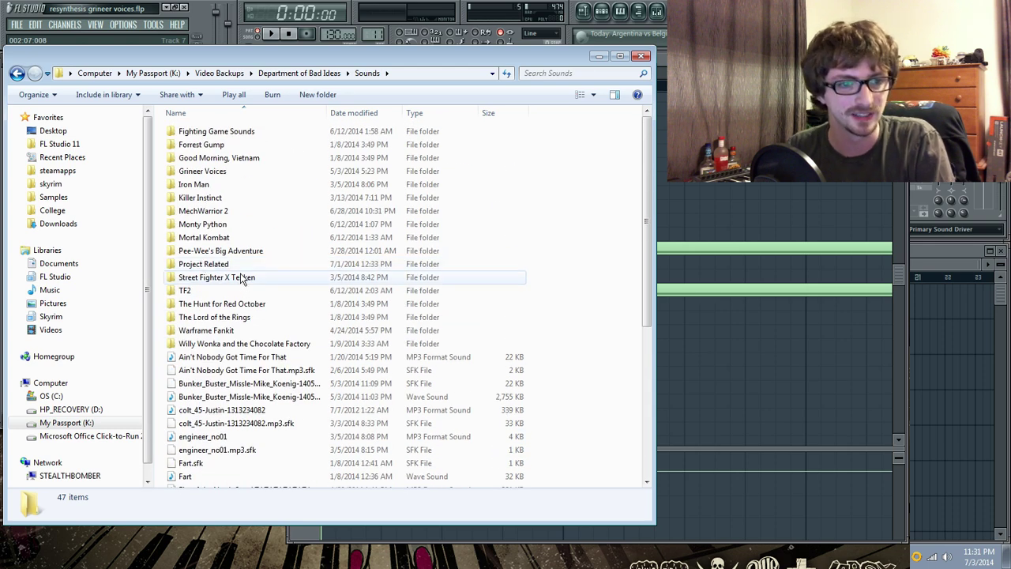
pyautogui.doubleClick(217, 171)
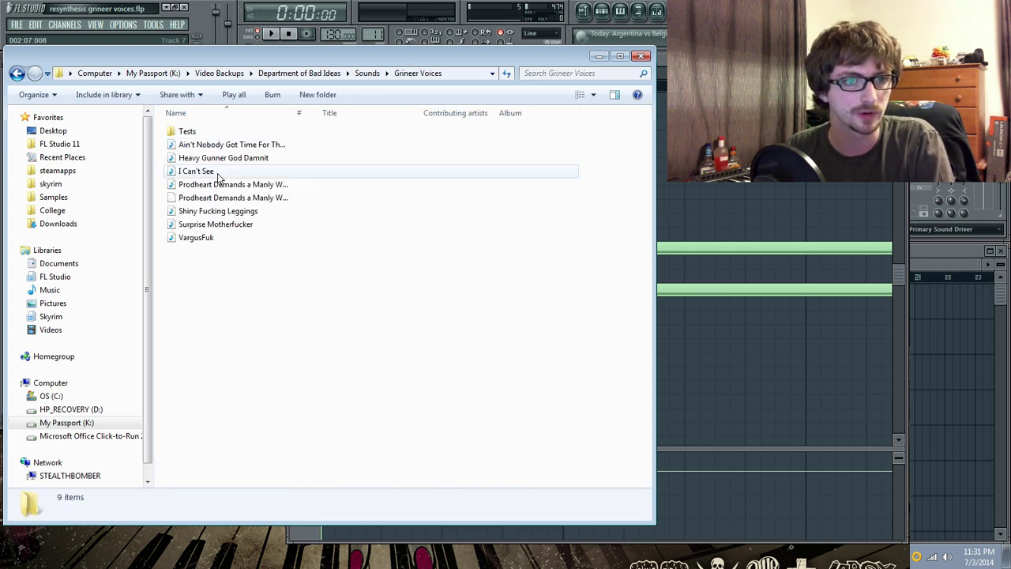
pyautogui.doubleClick(213, 131)
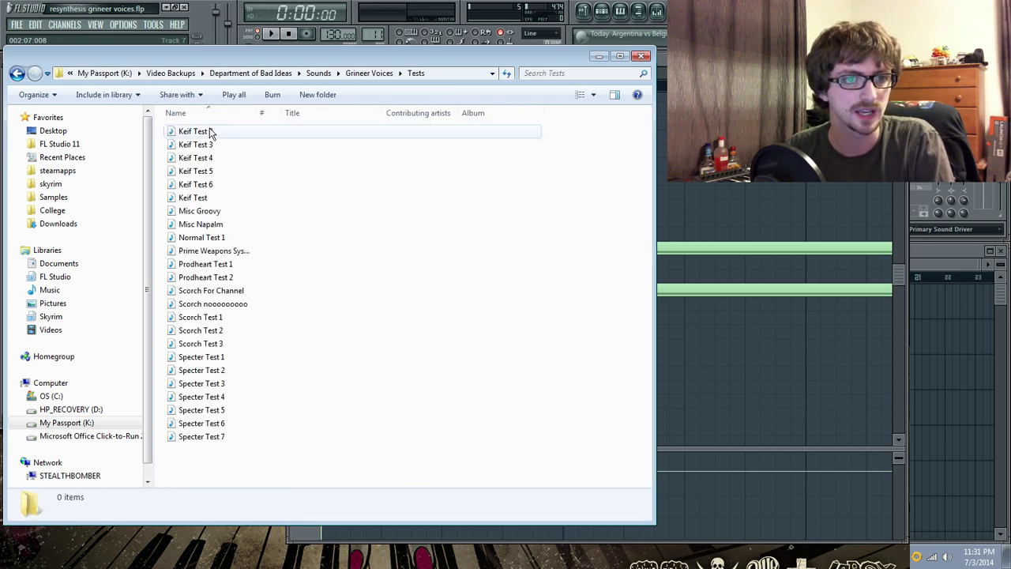
pyautogui.click(253, 293)
# Close the Explorer window with Alt+F4 to return to FL Studio.
pyautogui.hotkey('alt', 'F4')
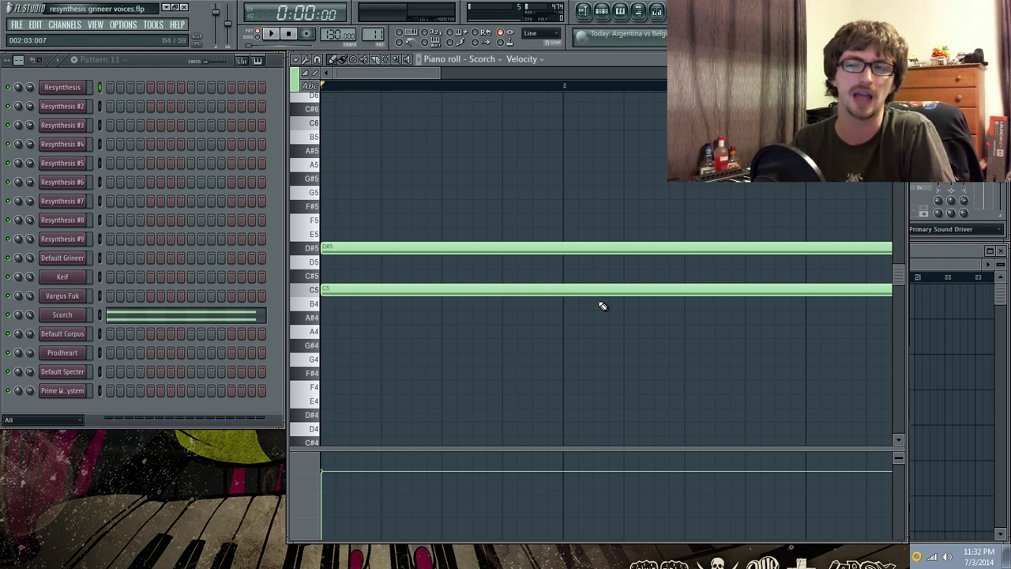
# Open Harmor on the Scorch channel and shift its window slightly right.
pyautogui.click(70, 320)
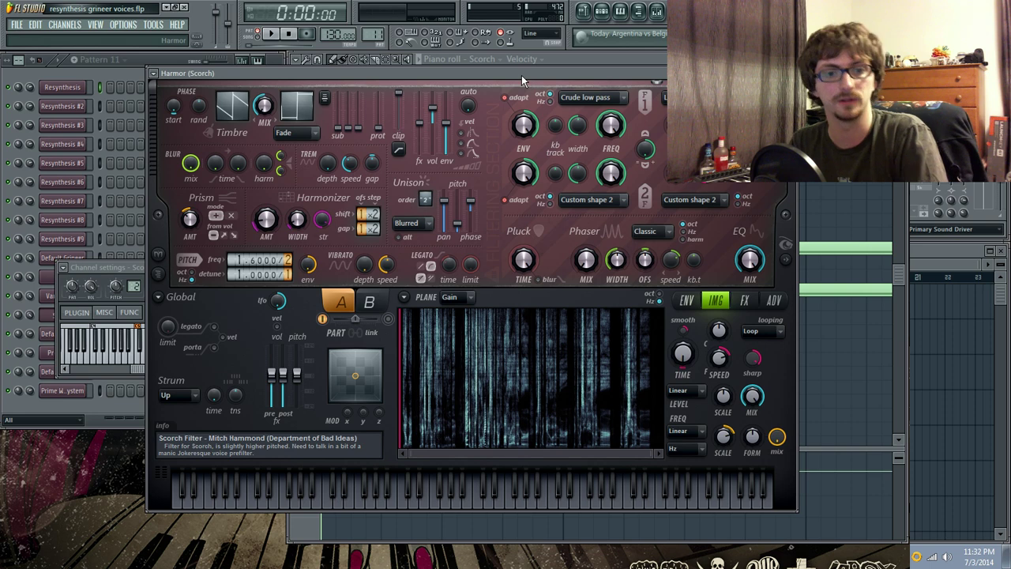
pyautogui.moveTo(521, 75); pyautogui.dragTo(537, 73)
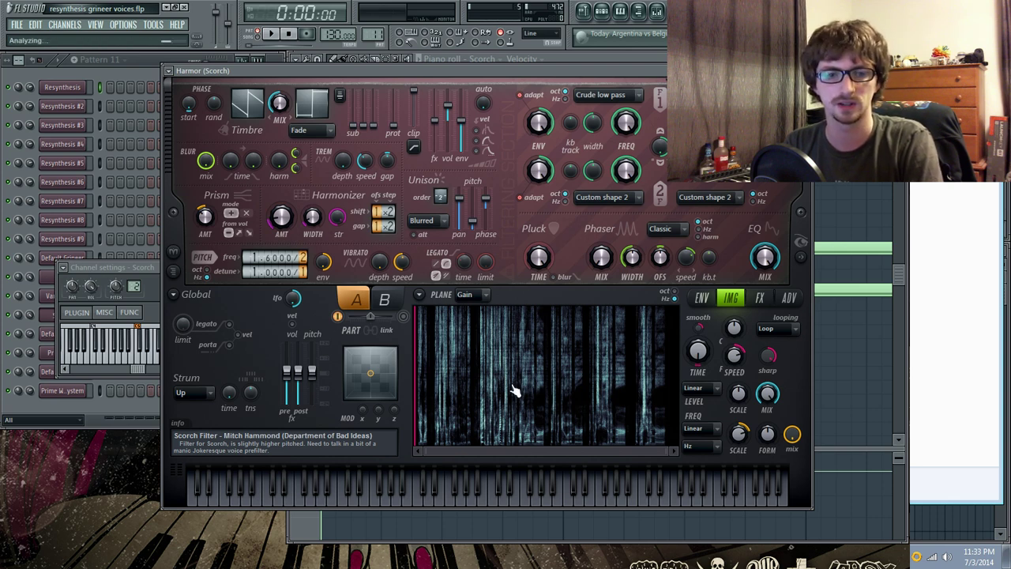
# Lengthen both Scorch notes in the piano roll, then expand the Harmor (Scorch) window to full size.
pyautogui.press('F7')
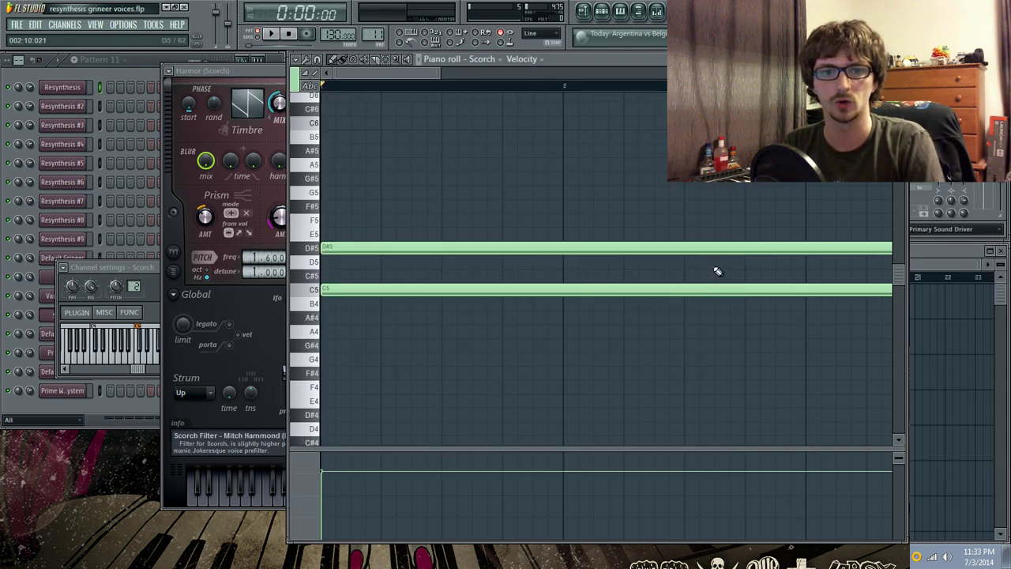
pyautogui.scroll(2, 715, 271)
pyautogui.scroll(-3, 323, 323)
pyautogui.scroll(-2, 598, 286)
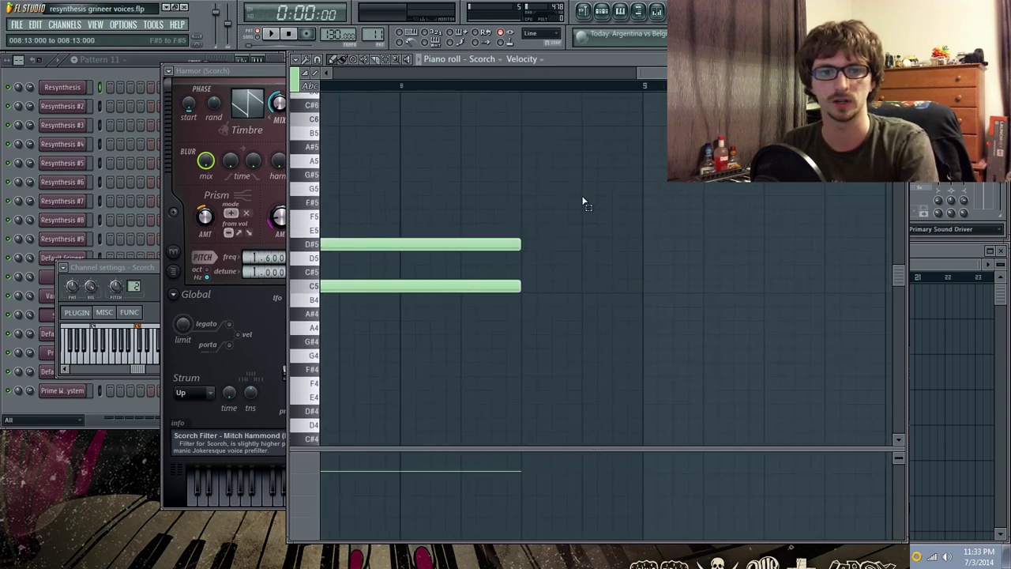
pyautogui.hotkey('ctrl', 'a')
pyautogui.moveTo(524, 286); pyautogui.dragTo(668, 273)
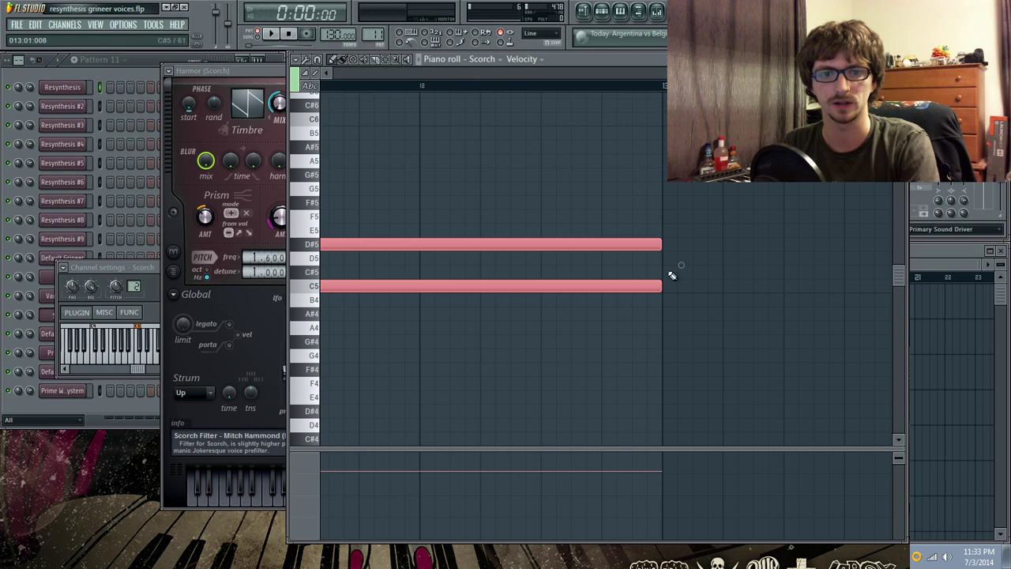
pyautogui.scroll(-2, 600, 268)
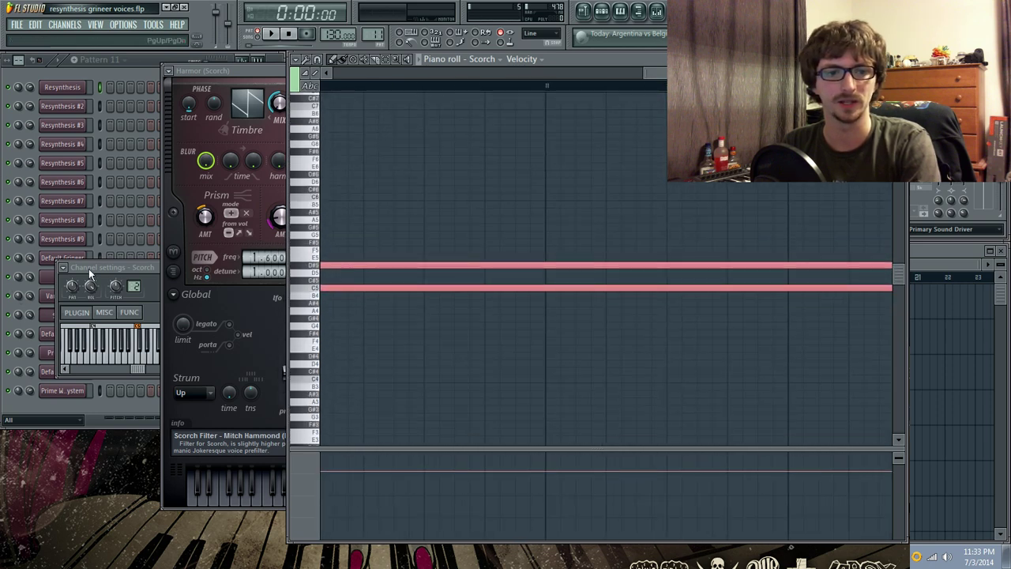
pyautogui.scroll(2, 600, 276)
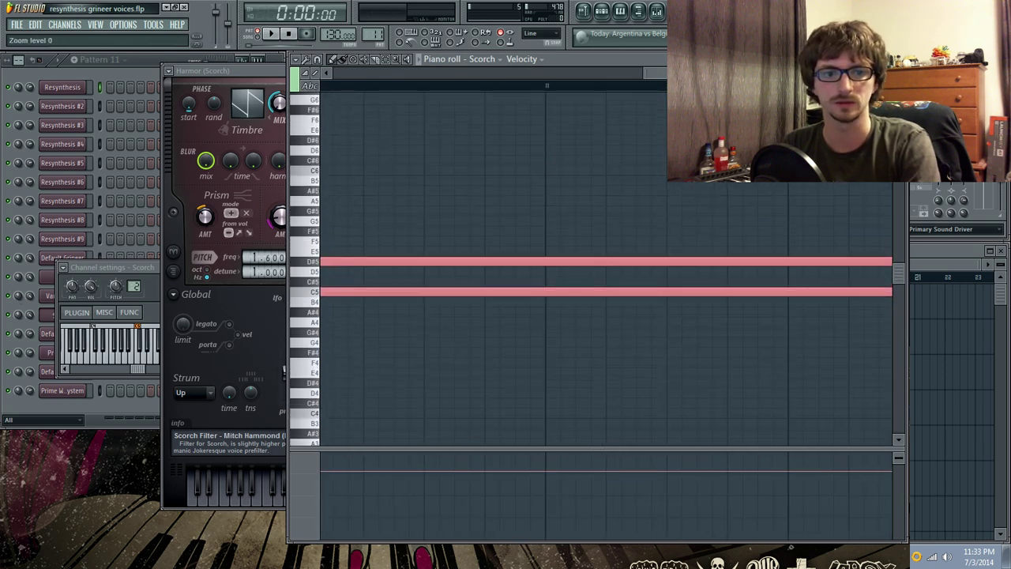
pyautogui.moveTo(408, 71); pyautogui.dragTo(379, 71)
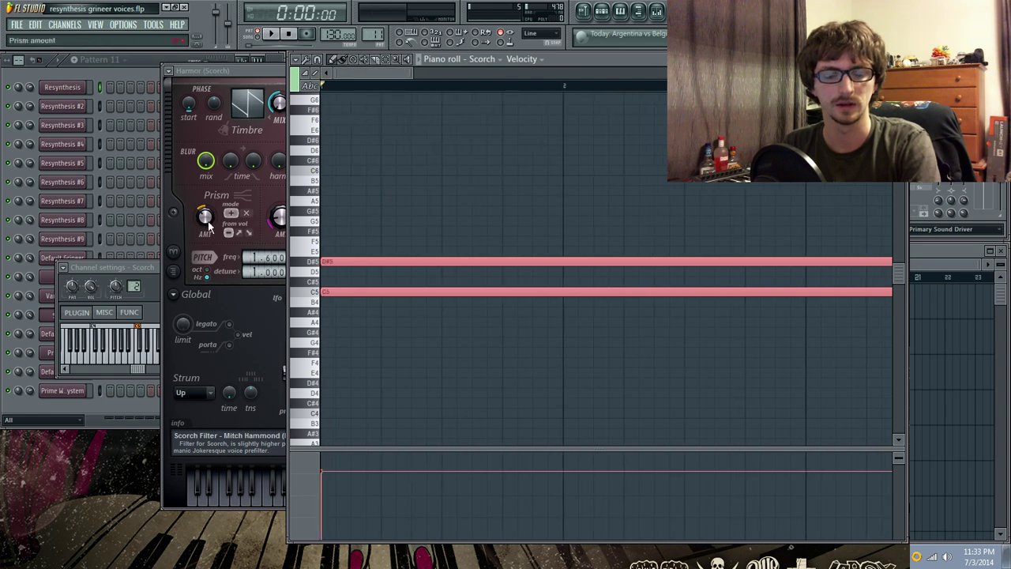
pyautogui.doubleClick(219, 73)
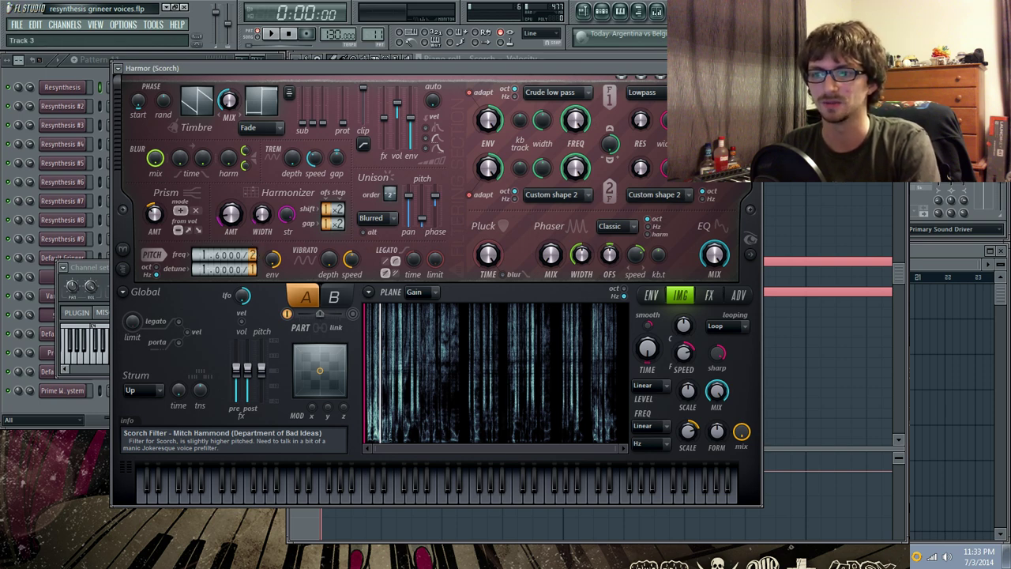
pyautogui.press('space')
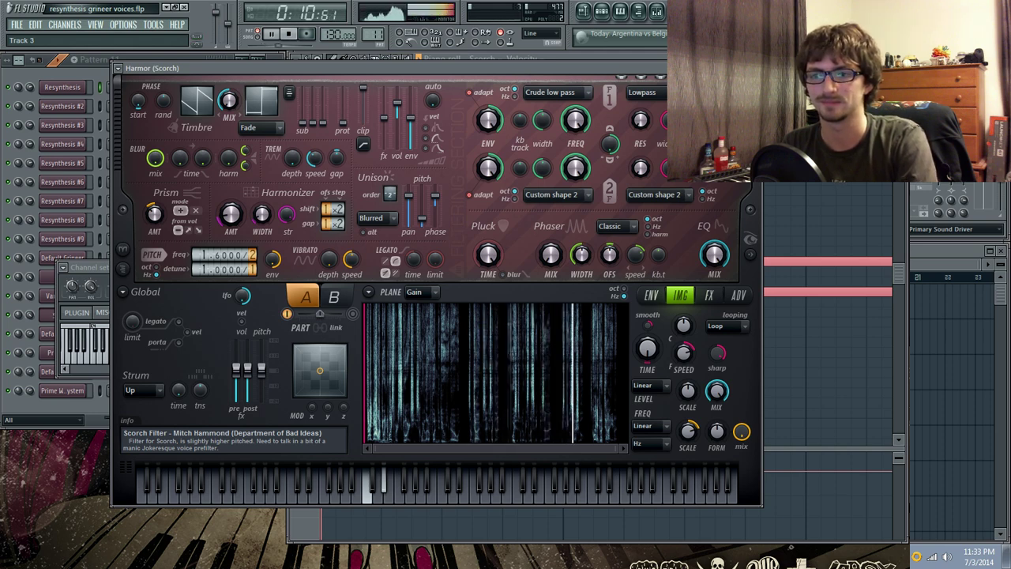
pyautogui.click(291, 35)
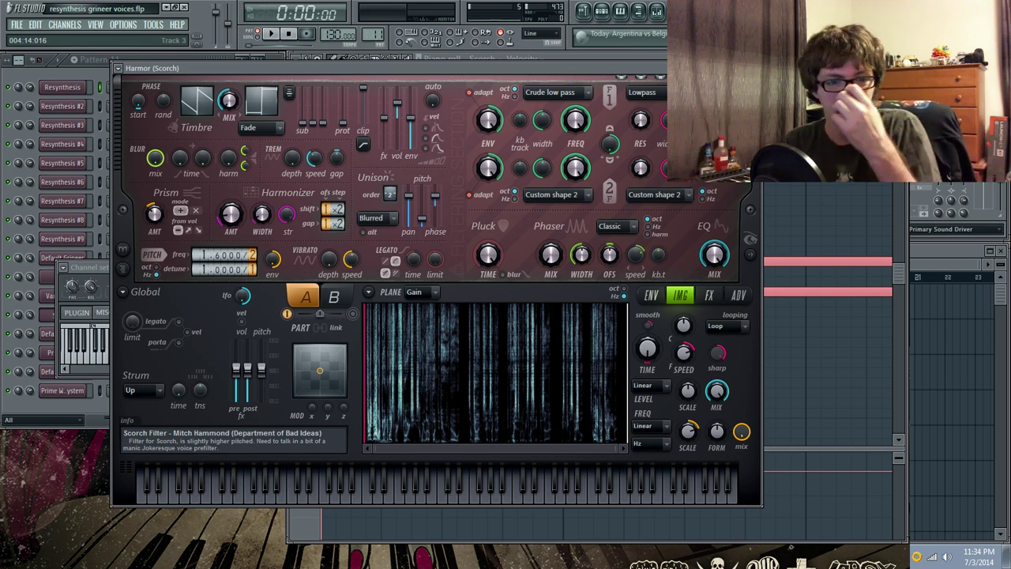
# In the Channel Rack, play and stop the Vargus Fuk pattern.
pyautogui.click(102, 72)
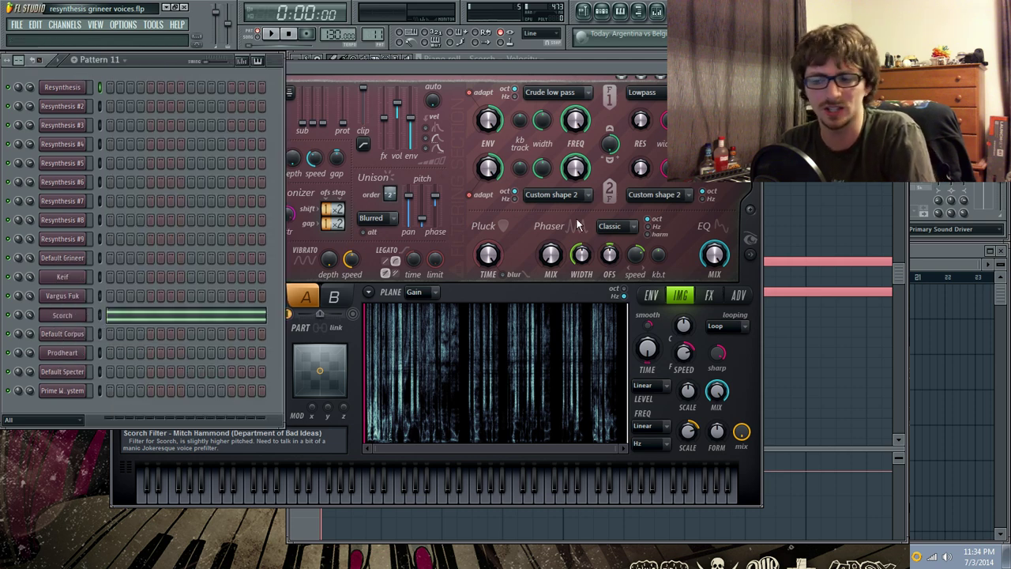
pyautogui.scroll(-2, 371, 35)
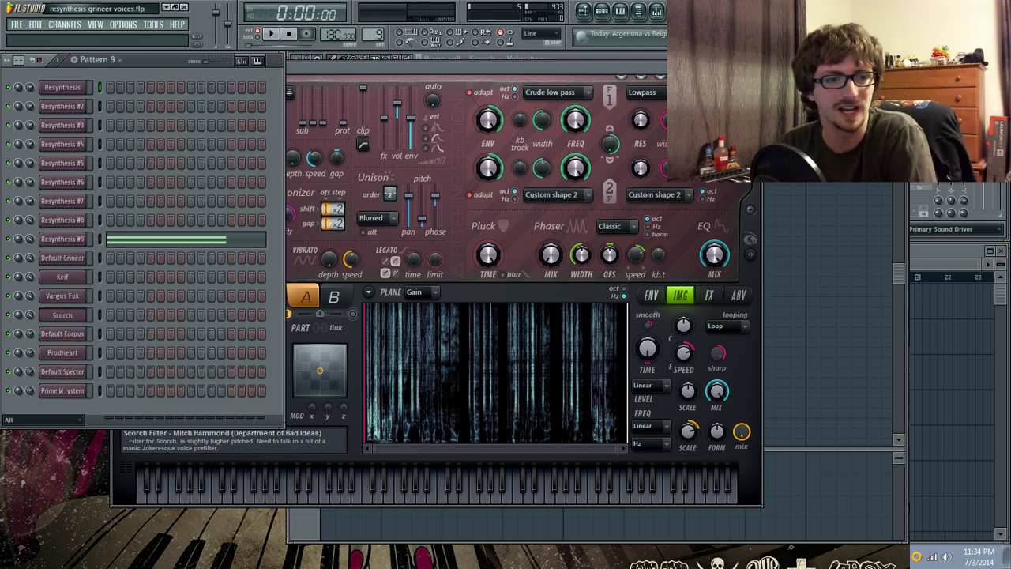
pyautogui.scroll(1, 371, 34)
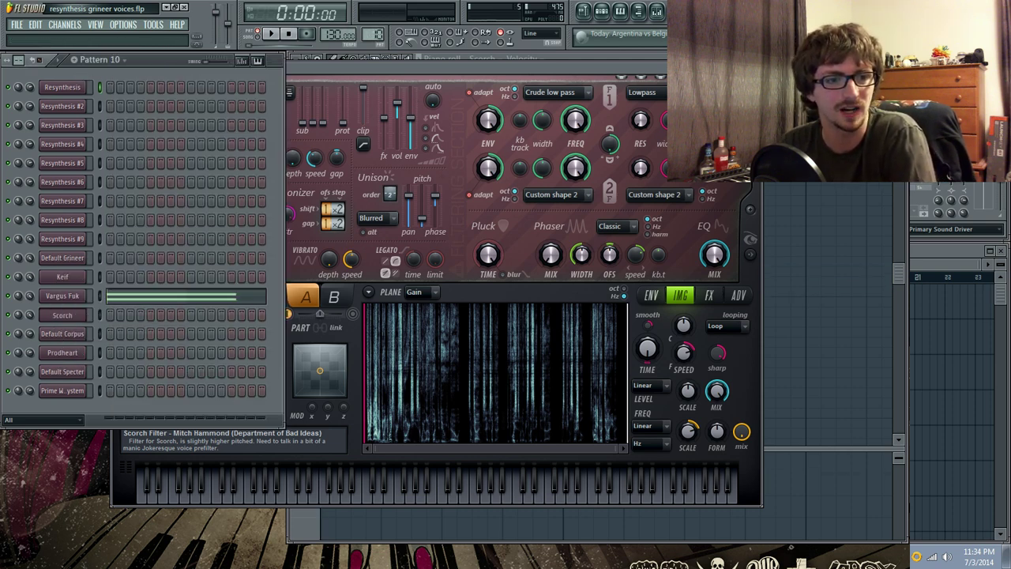
pyautogui.click(272, 34)
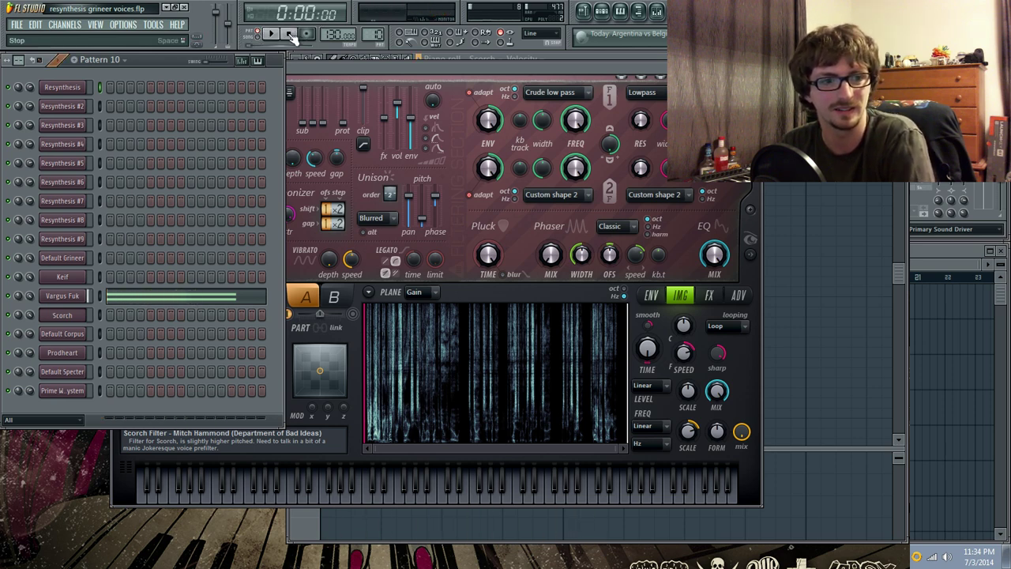
pyautogui.click(301, 34)
# Step from Pattern 10 to Pattern 12 and play then stop Prodheart's pattern.
pyautogui.press('KP_Add')
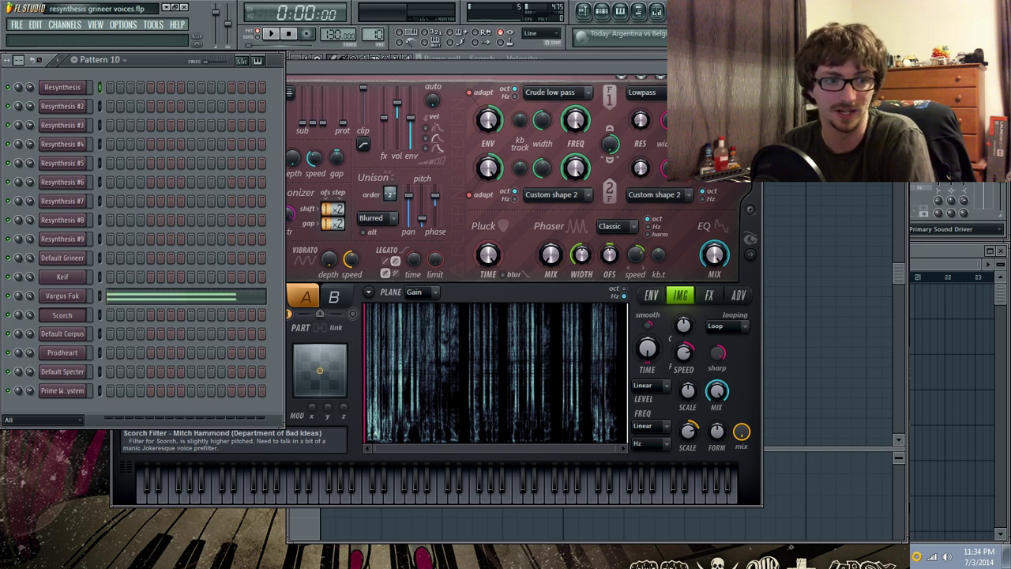
pyautogui.press('KP_Add')
pyautogui.press('KP_Add')
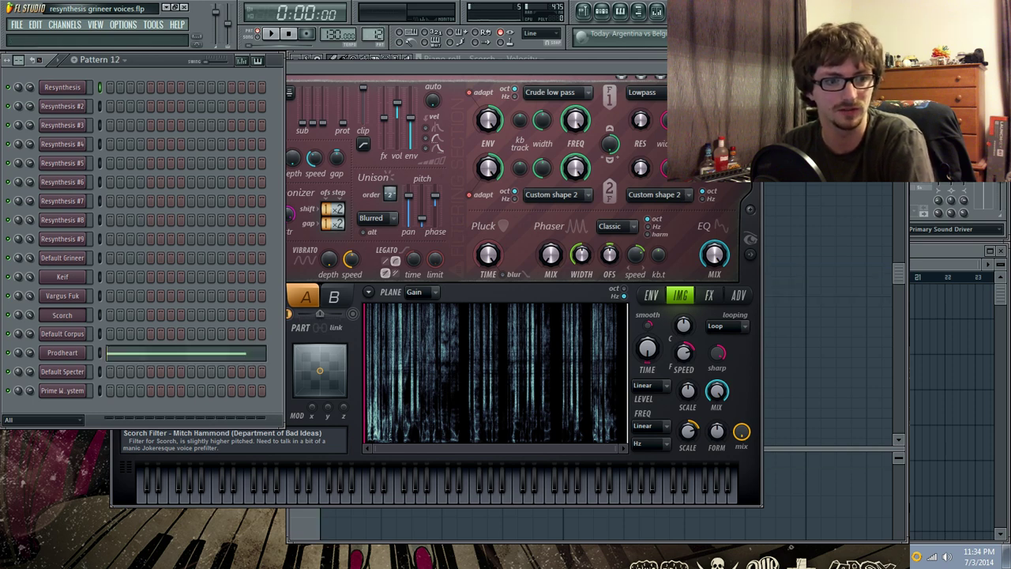
pyautogui.click(270, 34)
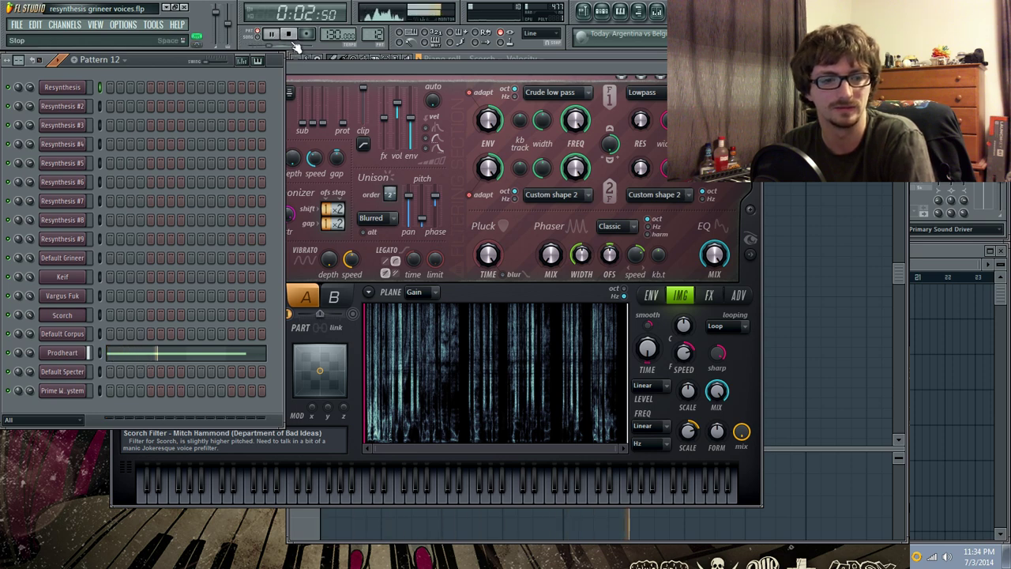
pyautogui.click(295, 45)
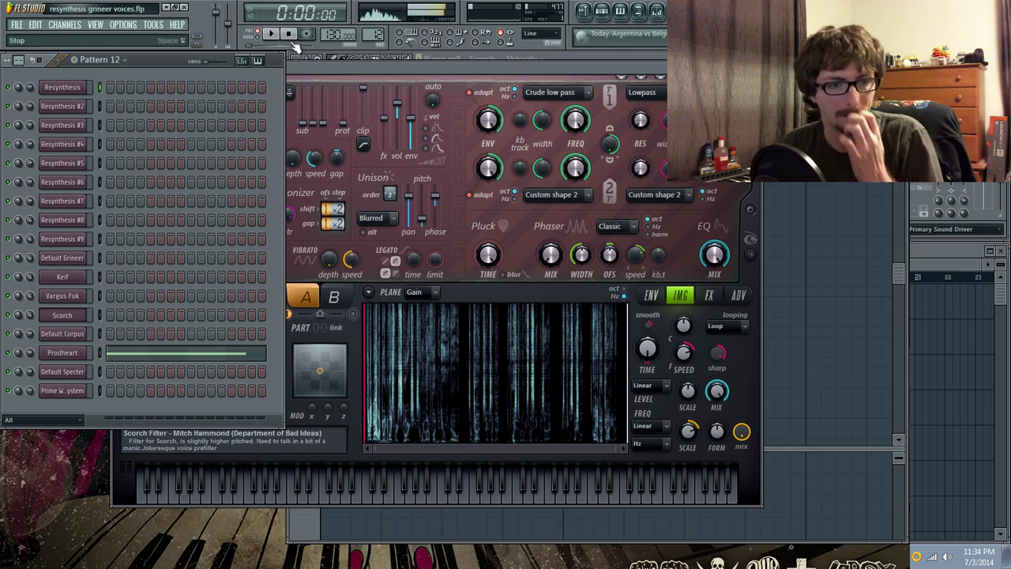
pyautogui.scroll(2, 371, 34)
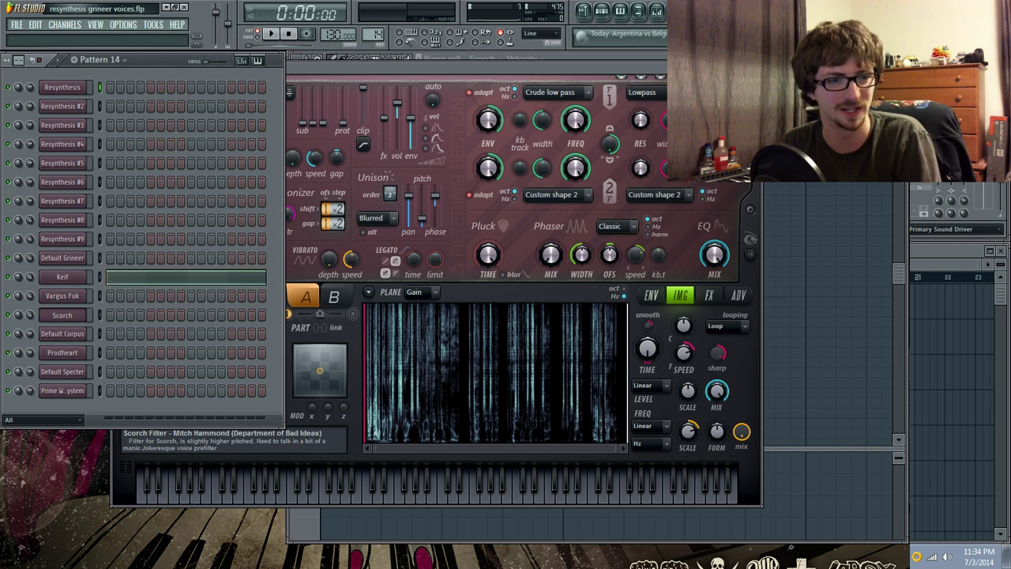
pyautogui.scroll(1, 371, 34)
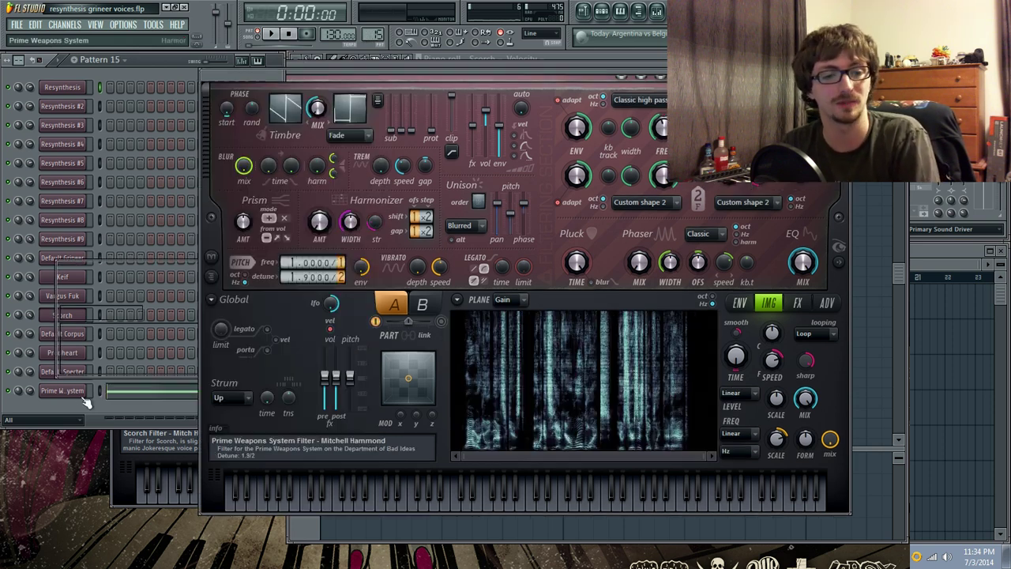
pyautogui.click(78, 392)
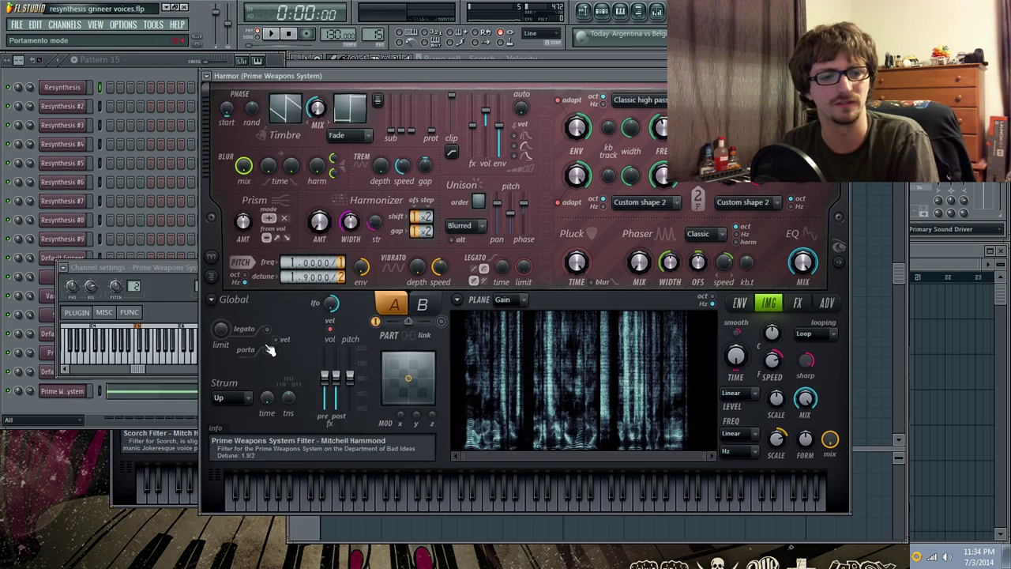